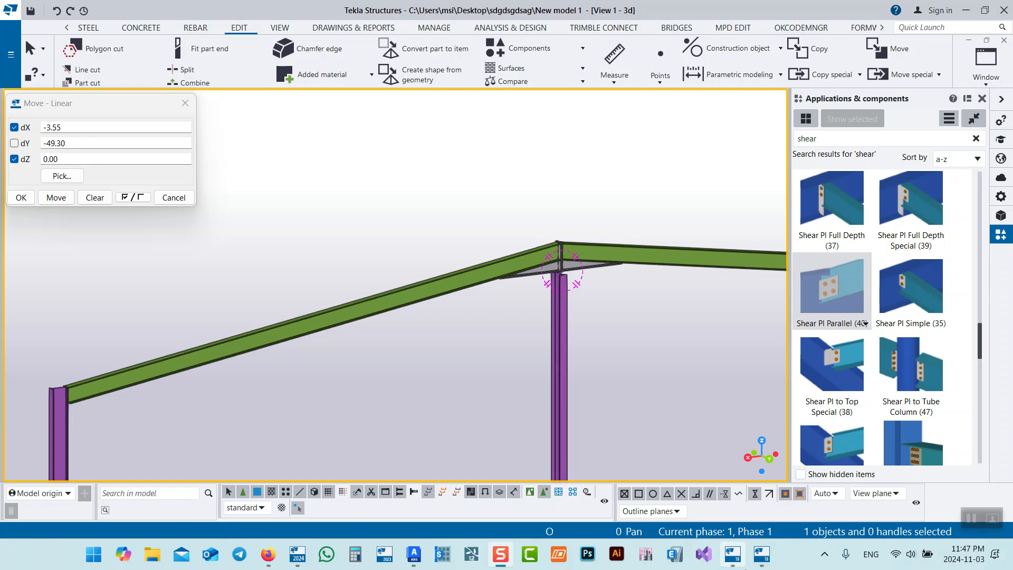
Examine the gap between the rafter apex end plates and the top of the middle column from several angles
{"action": "scroll", "coordinate": [536, 284], "scroll_direction": "down", "scroll_amount": 3}
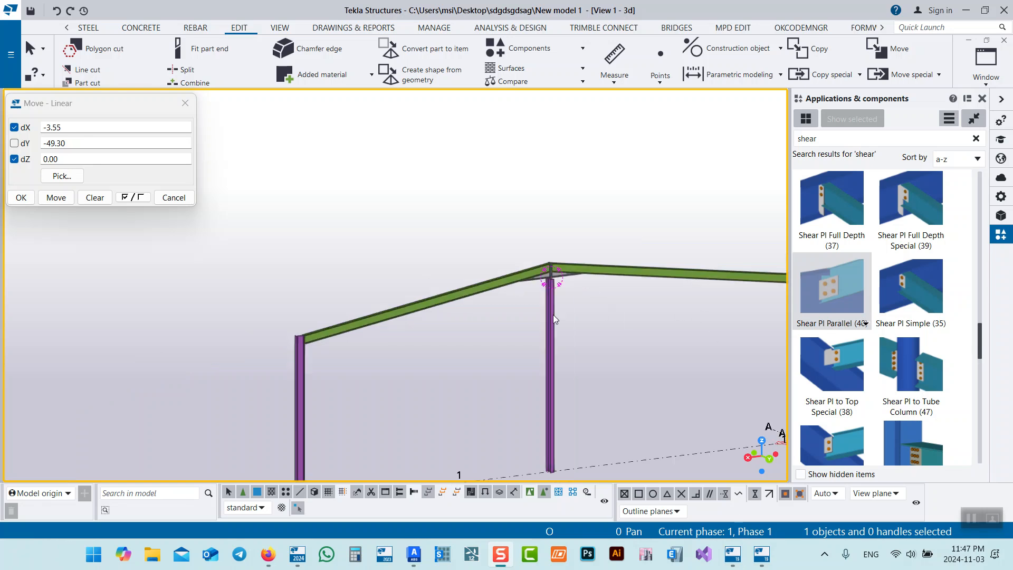
{"action": "scroll", "coordinate": [552, 277], "scroll_direction": "up", "scroll_amount": 5}
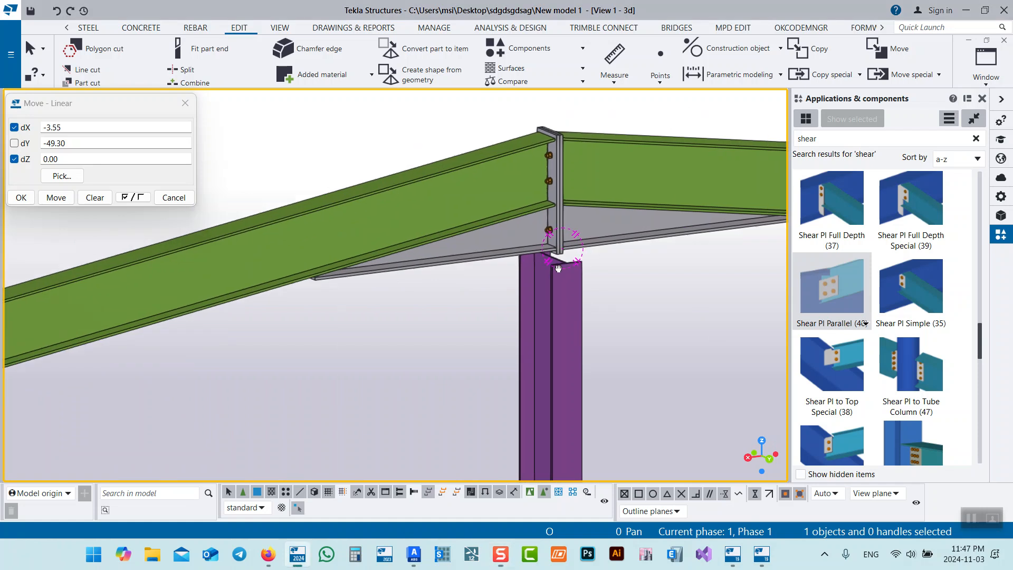
{"action": "key", "text": "v"}
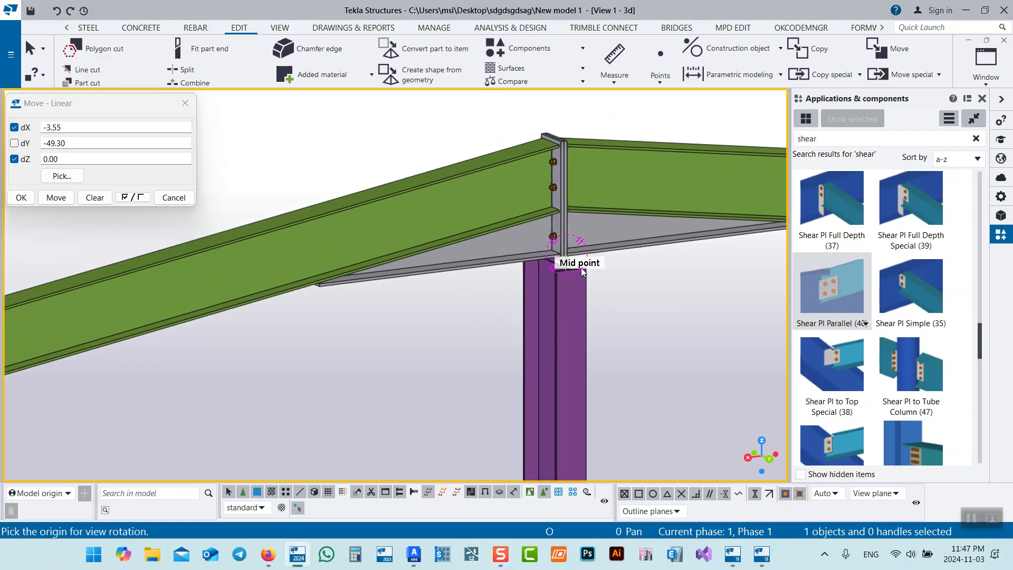
{"action": "left_click", "coordinate": [561, 265]}
{"action": "mouse_move", "coordinate": [561, 265]}
{"action": "middle_mouse_down", "text": "ctrl"}
{"action": "mouse_move", "coordinate": [606, 319]}
{"action": "mouse_move", "coordinate": [524, 270]}
{"action": "mouse_move", "coordinate": [504, 232]}
{"action": "mouse_move", "coordinate": [577, 337]}
{"action": "mouse_move", "coordinate": [512, 307]}
{"action": "mouse_move", "coordinate": [568, 253]}
{"action": "middle_mouse_up", "text": "ctrl"}
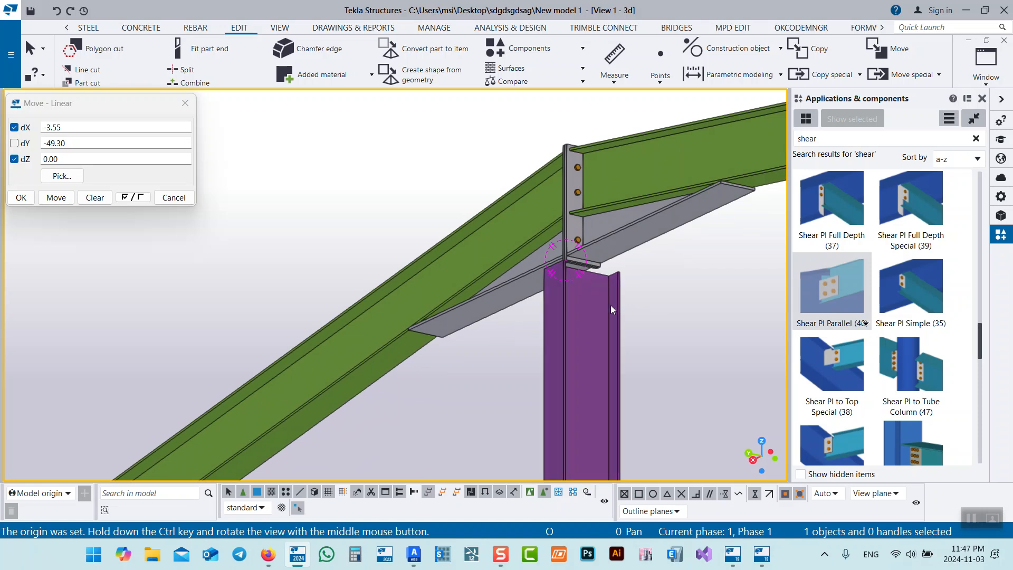
{"action": "scroll", "coordinate": [588, 255], "scroll_direction": "up", "scroll_amount": 3}
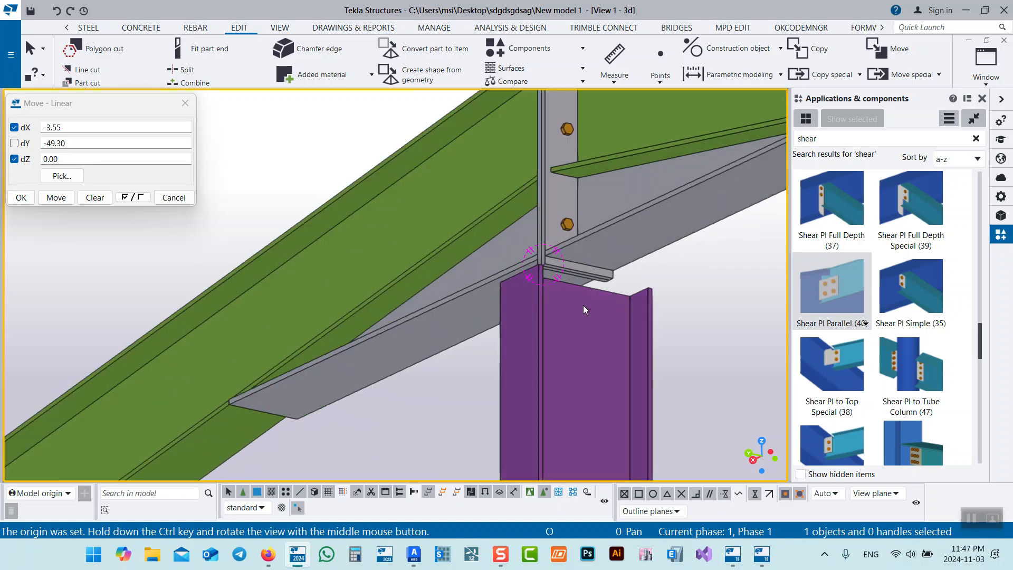
{"action": "middle_click_drag", "start_coordinate": [584, 305], "coordinate": [548, 287], "text": "ctrl"}
{"action": "scroll", "coordinate": [548, 284], "scroll_direction": "up", "scroll_amount": 4}
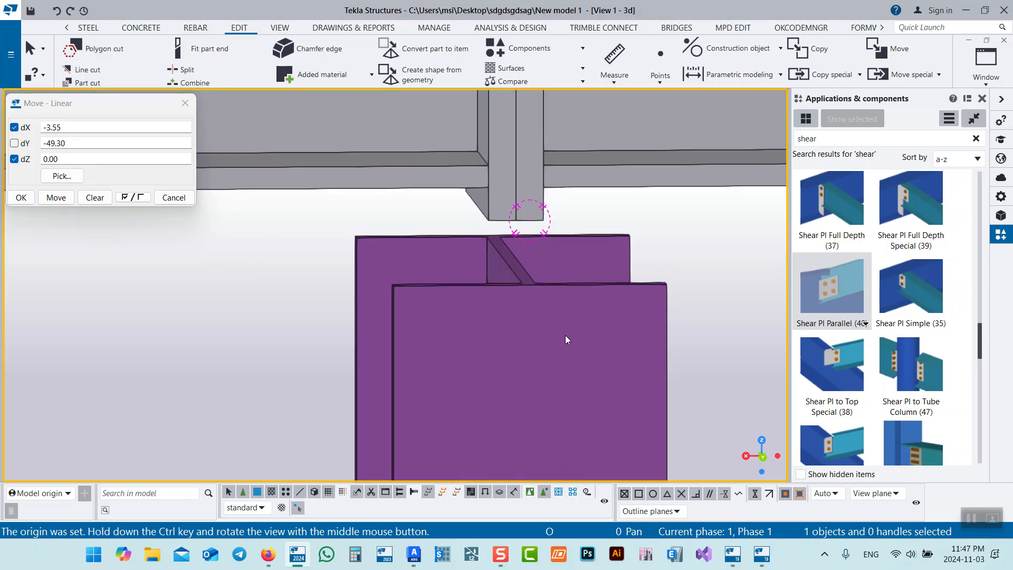
{"action": "mouse_move", "coordinate": [564, 339]}
{"action": "middle_mouse_down", "text": "ctrl"}
{"action": "mouse_move", "coordinate": [543, 328]}
{"action": "mouse_move", "coordinate": [561, 340]}
{"action": "middle_mouse_up", "text": "ctrl"}
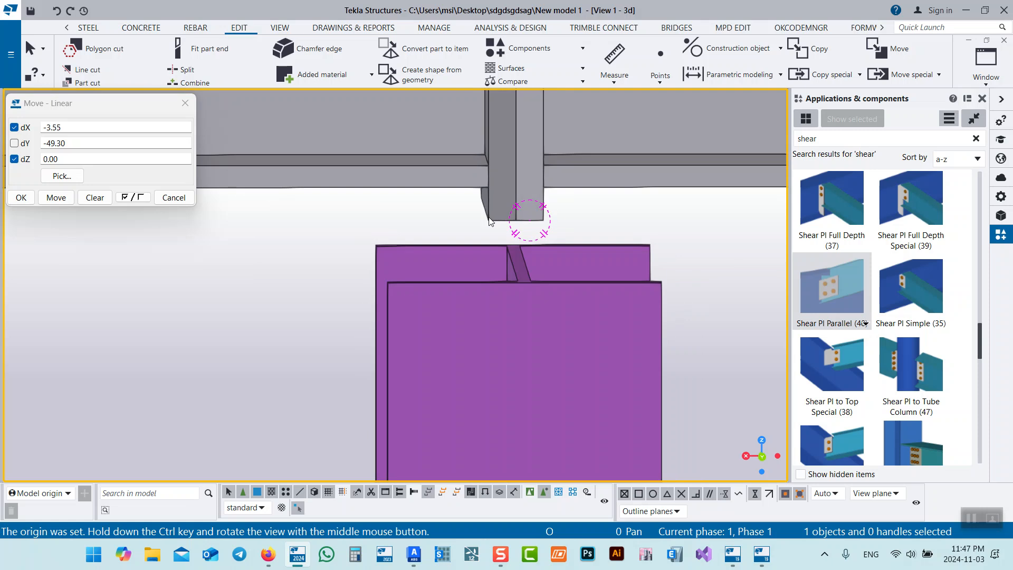
{"action": "scroll", "coordinate": [539, 259], "scroll_direction": "down", "scroll_amount": 4}
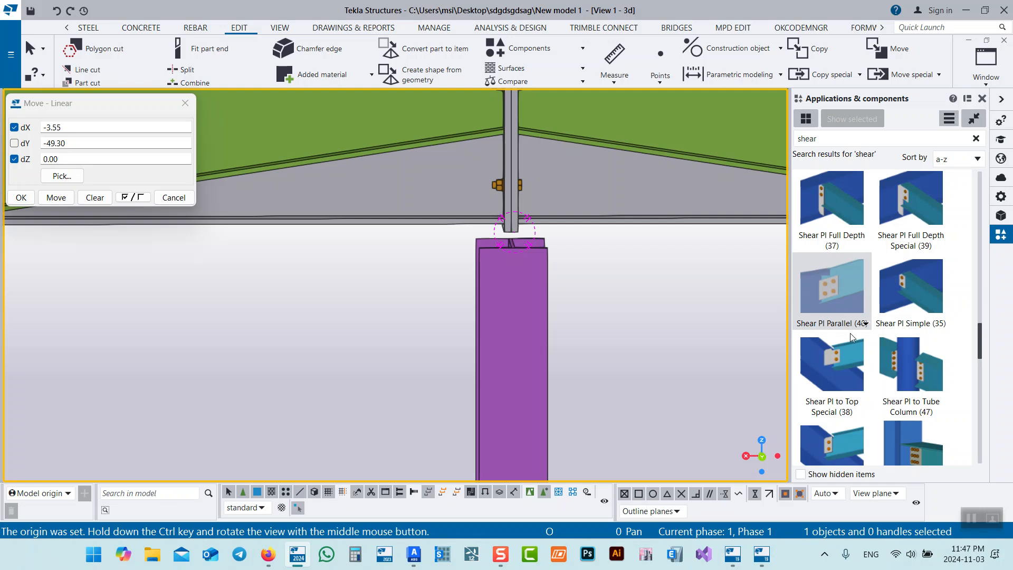
Create a Shear Pl Parallel (40) connection with the apex end plate as main part and the middle column as secondary part
{"action": "double_click", "coordinate": [829, 293]}
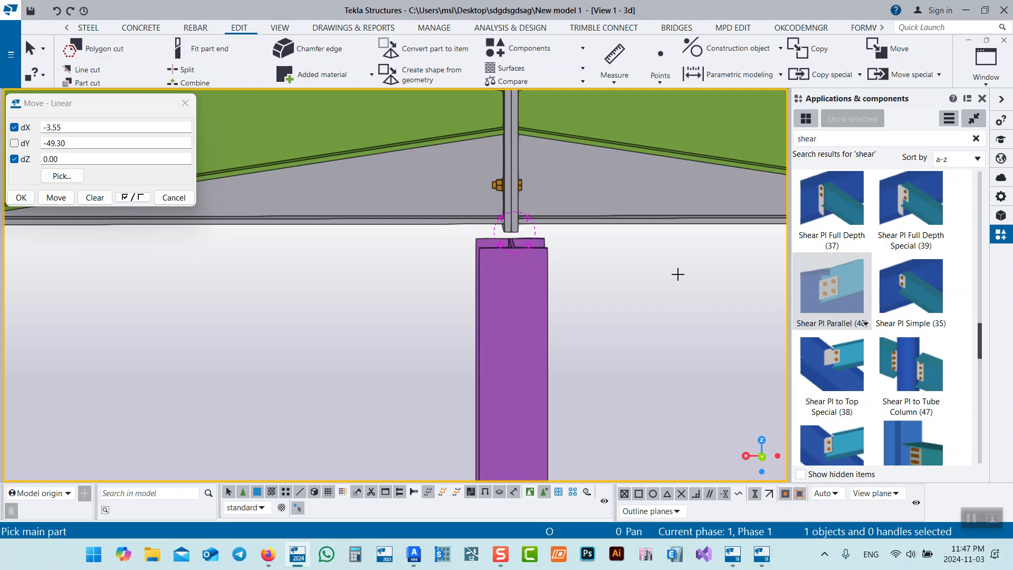
{"action": "scroll", "coordinate": [522, 231], "scroll_direction": "up", "scroll_amount": 4}
{"action": "left_click", "coordinate": [491, 227]}
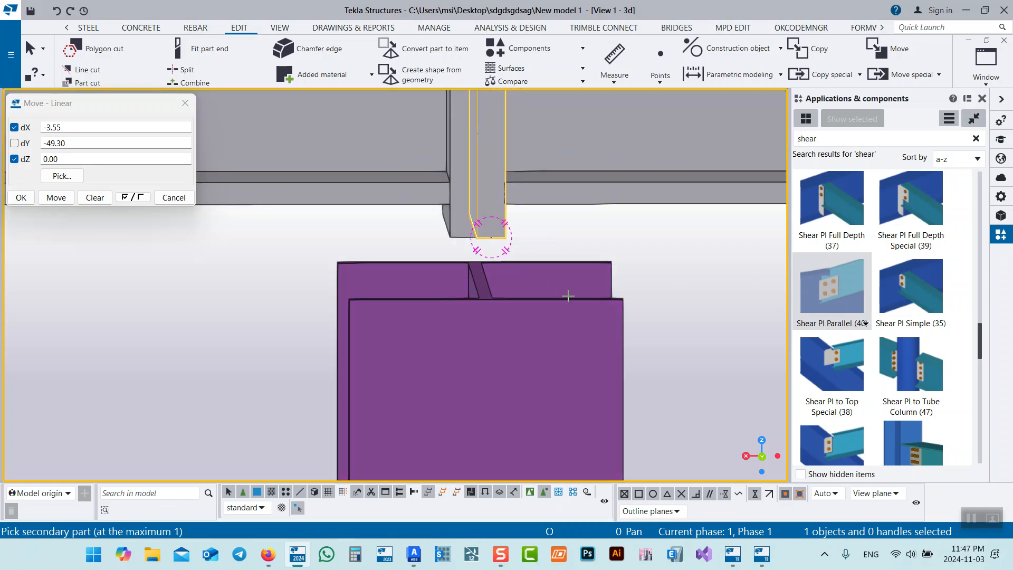
{"action": "left_click", "coordinate": [569, 302]}
{"action": "right_click", "coordinate": [579, 254]}
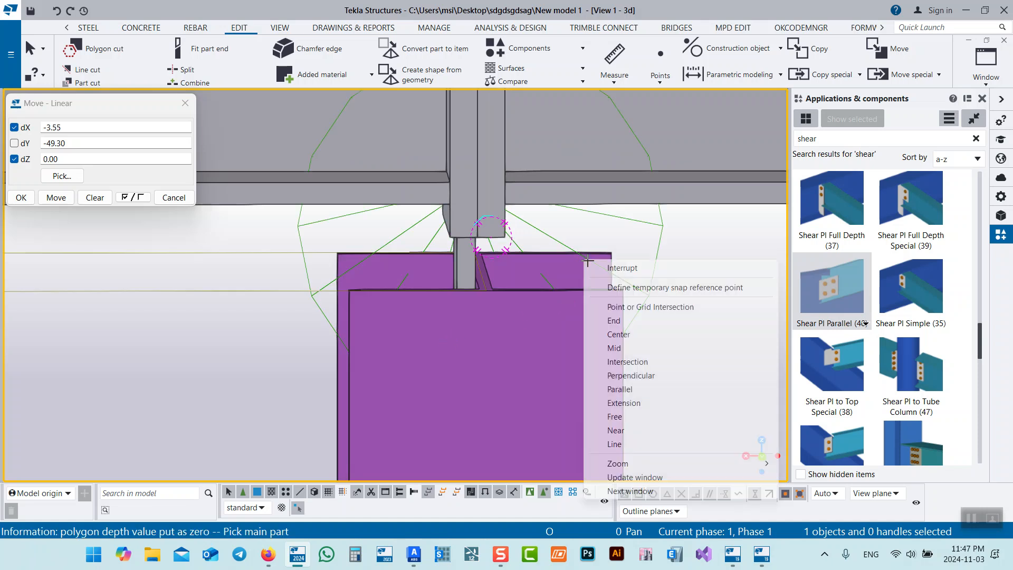
{"action": "left_click", "coordinate": [612, 264]}
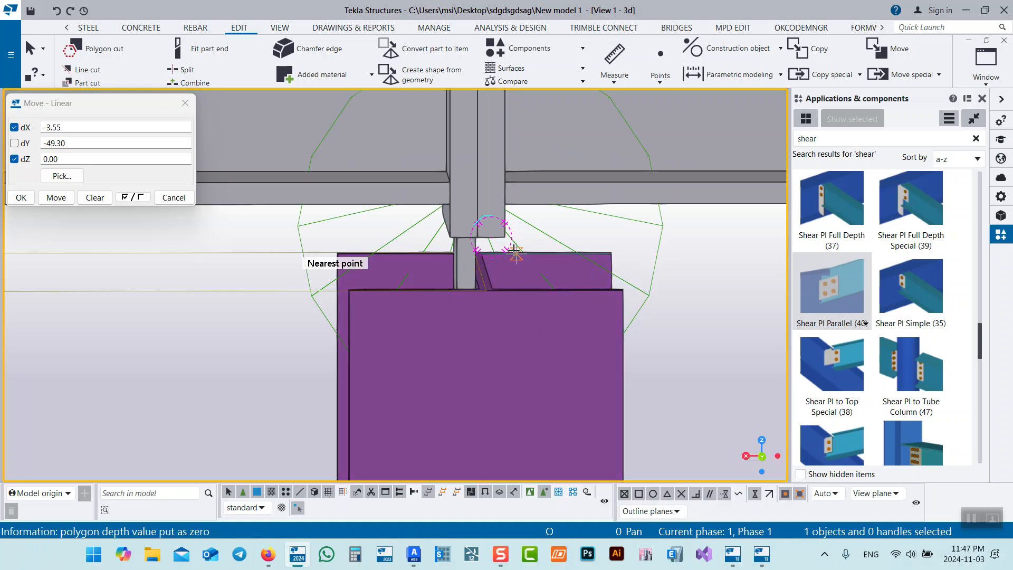
Examine how the new shear plate meets the underside of the apex end plates above the column
{"action": "key", "text": "v"}
{"action": "left_click", "coordinate": [477, 238]}
{"action": "middle_click_drag", "start_coordinate": [477, 238], "coordinate": [508, 303]}
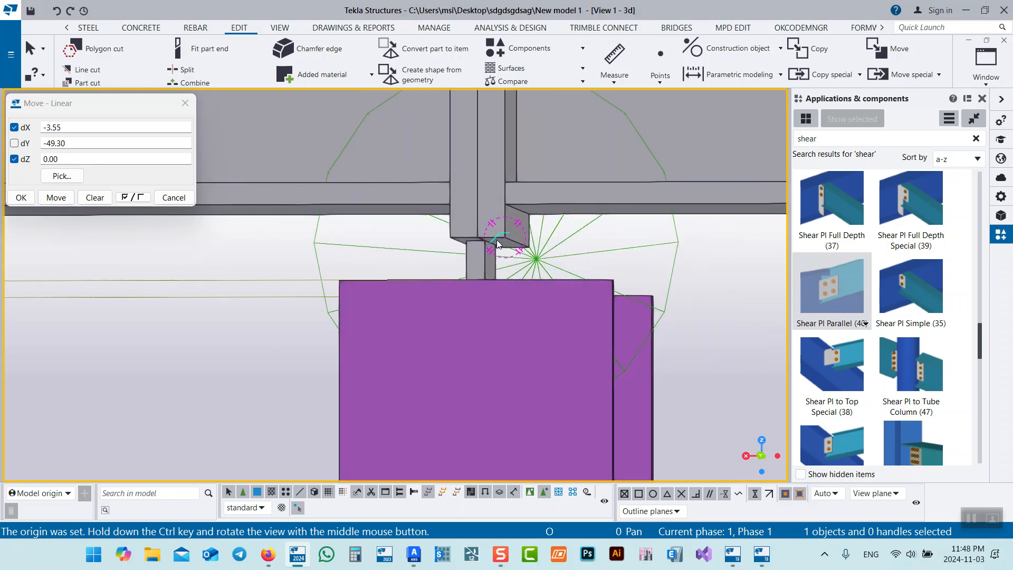
{"action": "scroll", "coordinate": [499, 235], "scroll_direction": "up", "scroll_amount": 3}
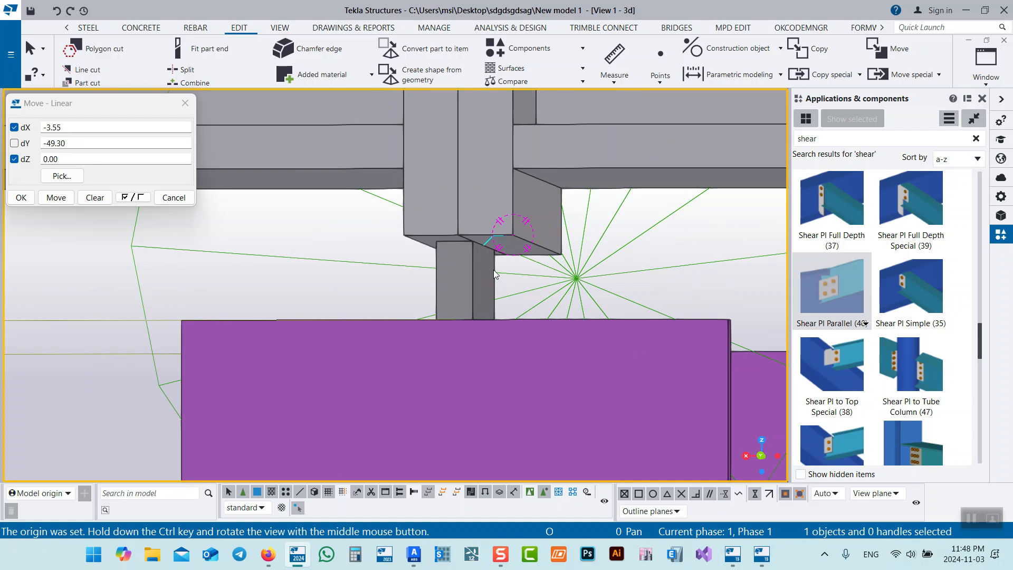
{"action": "scroll", "coordinate": [477, 230], "scroll_direction": "down", "scroll_amount": 5}
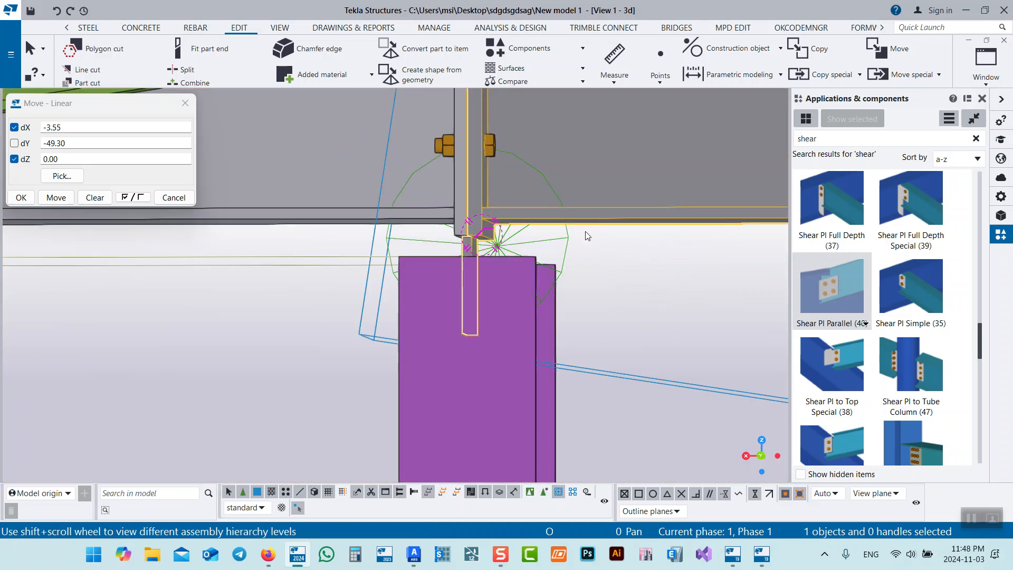
{"action": "scroll", "coordinate": [474, 240], "scroll_direction": "up", "scroll_amount": 6}
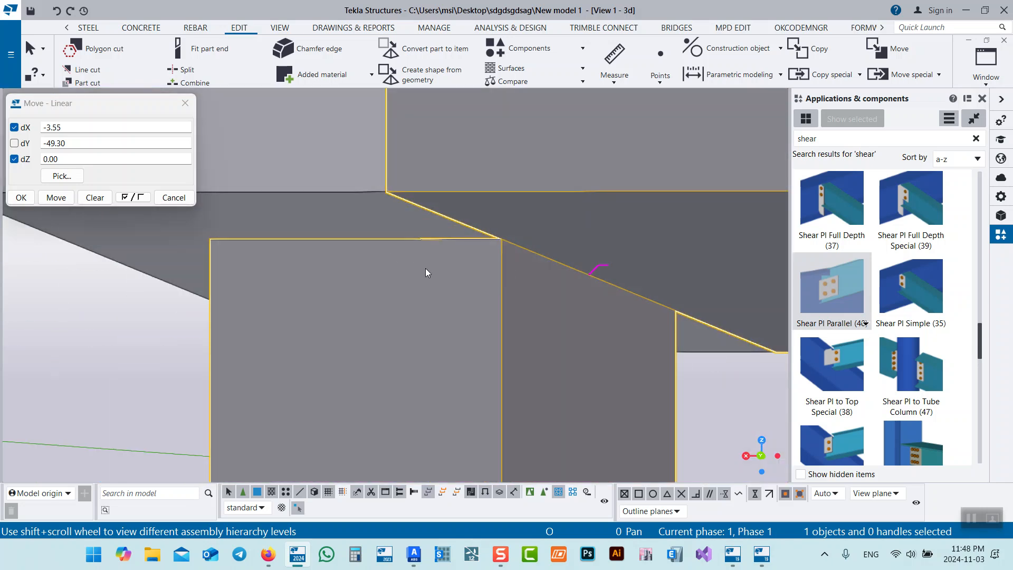
{"action": "scroll", "coordinate": [428, 270], "scroll_direction": "down", "scroll_amount": 1}
{"action": "scroll", "coordinate": [442, 278], "scroll_direction": "down", "scroll_amount": 3}
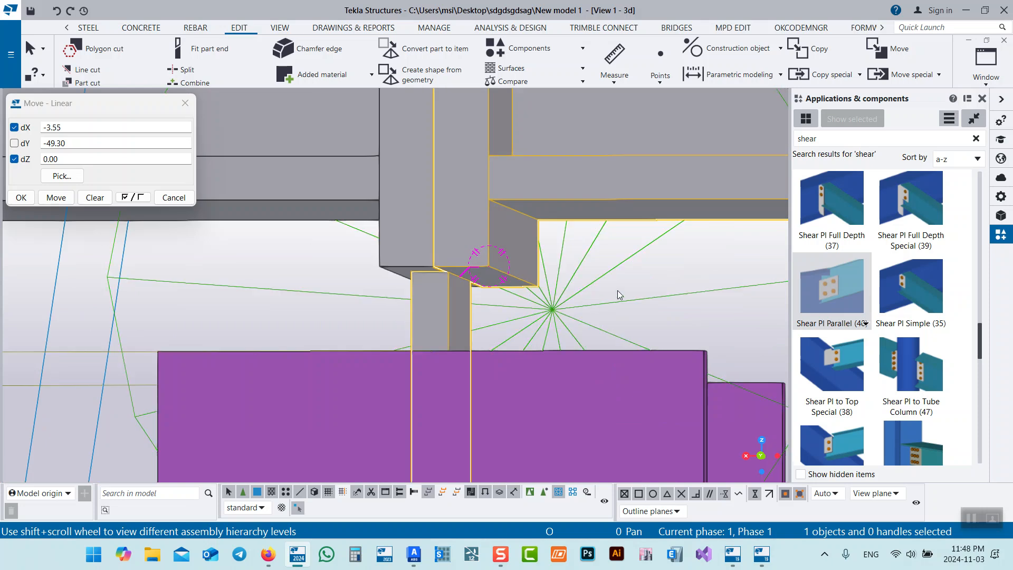
Modify the Shear Pl Parallel (40) connection to place its plate on the opposite side of the column web
{"action": "double_click", "coordinate": [558, 311]}
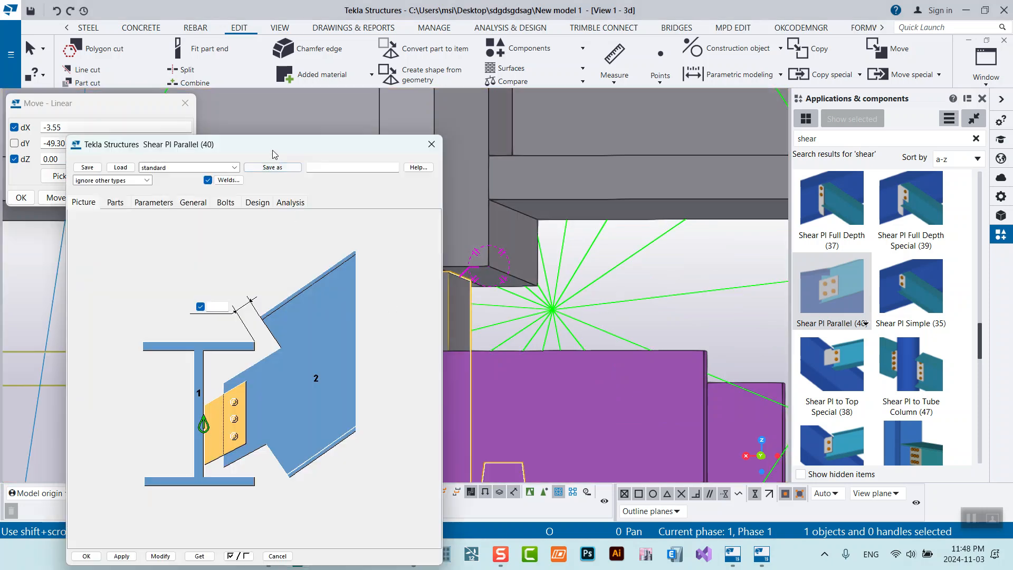
{"action": "left_click_drag", "start_coordinate": [273, 155], "coordinate": [812, 71]}
{"action": "left_click", "coordinate": [655, 119]}
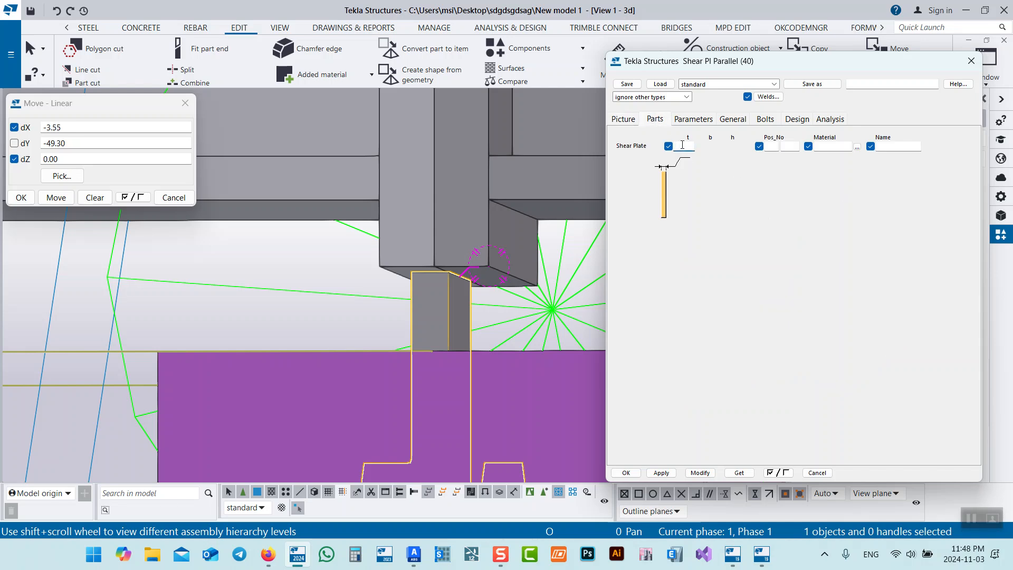
{"action": "left_click", "coordinate": [701, 473]}
{"action": "left_click", "coordinate": [694, 119]}
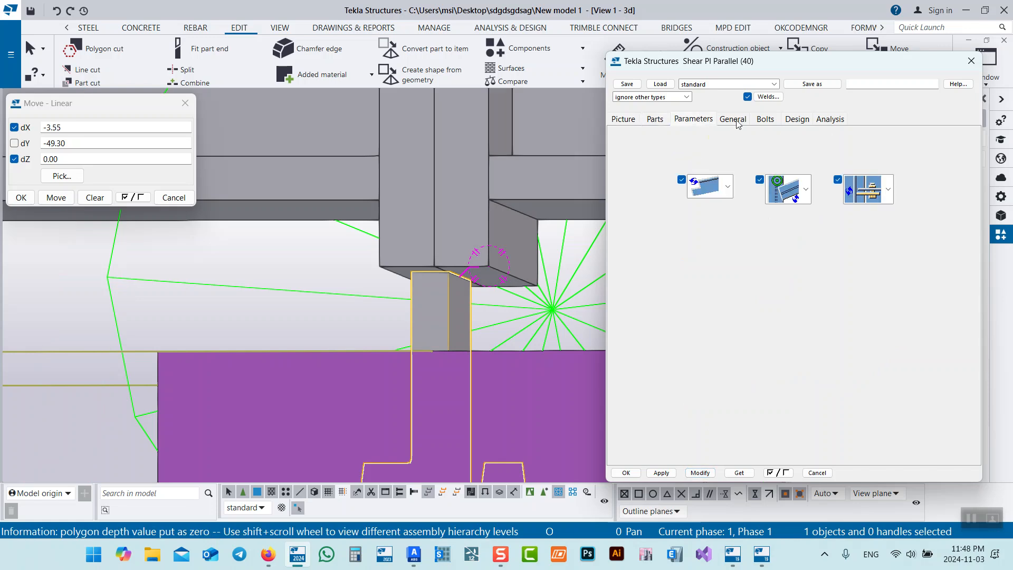
{"action": "left_click", "coordinate": [875, 199]}
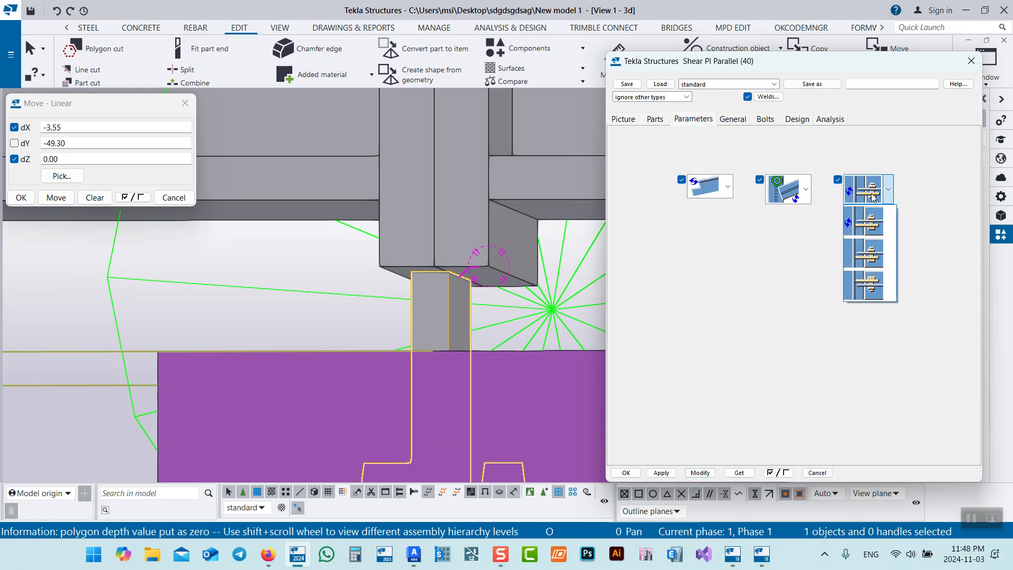
{"action": "left_click", "coordinate": [859, 290]}
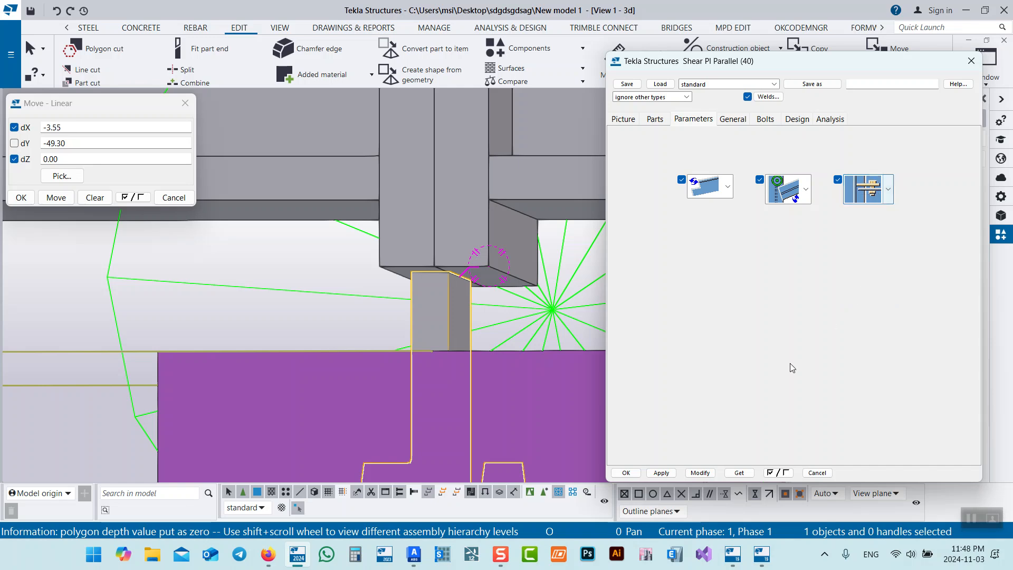
{"action": "left_click", "coordinate": [701, 471]}
Check the shear plate's alignment with the edge of the apex end plate and close the connection properties
{"action": "scroll", "coordinate": [487, 294], "scroll_direction": "down", "scroll_amount": 5}
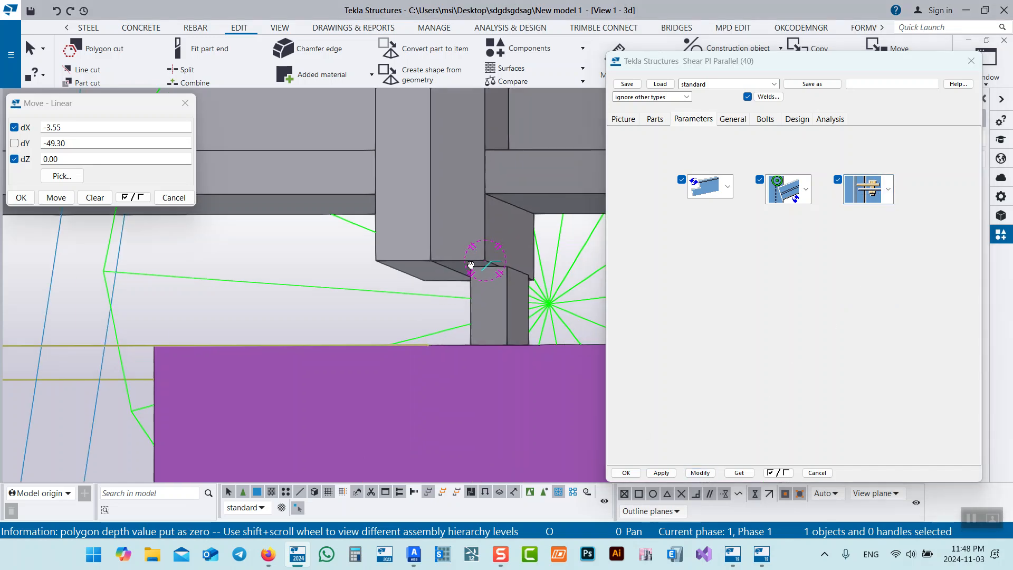
{"action": "mouse_move", "coordinate": [450, 287]}
{"action": "middle_mouse_down"}
{"action": "mouse_move", "coordinate": [461, 264]}
{"action": "mouse_move", "coordinate": [473, 287]}
{"action": "mouse_move", "coordinate": [457, 279]}
{"action": "middle_mouse_up"}
{"action": "scroll", "coordinate": [472, 226], "scroll_direction": "up", "scroll_amount": 10}
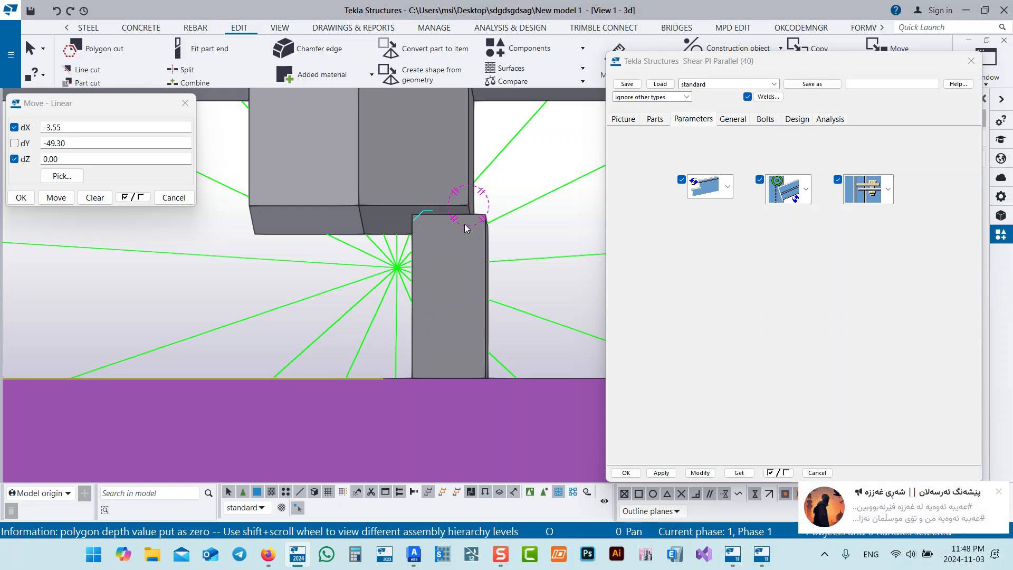
{"action": "scroll", "coordinate": [467, 227], "scroll_direction": "down", "scroll_amount": 3}
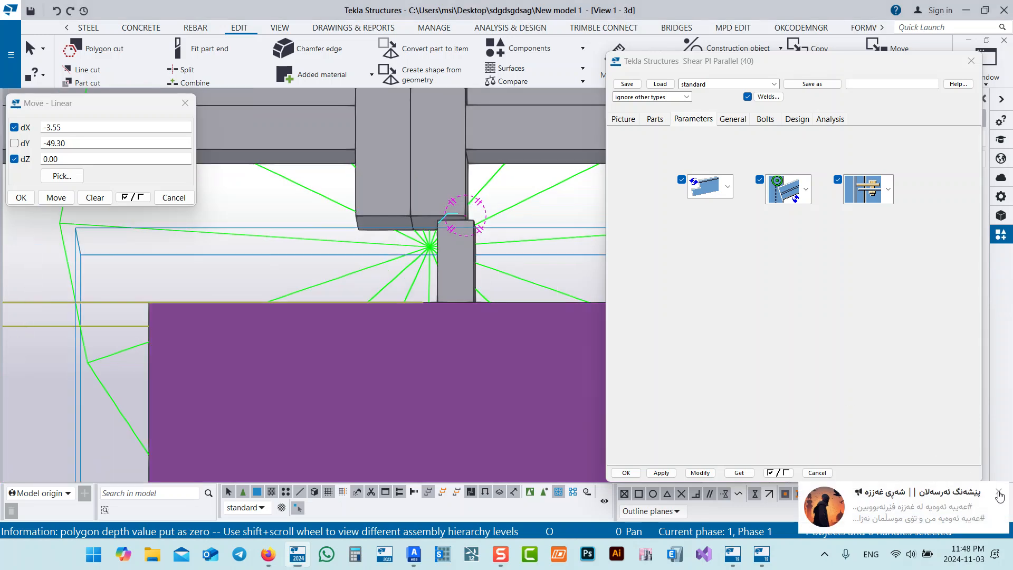
{"action": "left_click", "coordinate": [999, 491]}
{"action": "middle_click_drag", "start_coordinate": [481, 277], "coordinate": [576, 399], "text": "ctrl"}
{"action": "left_click", "coordinate": [615, 474]}
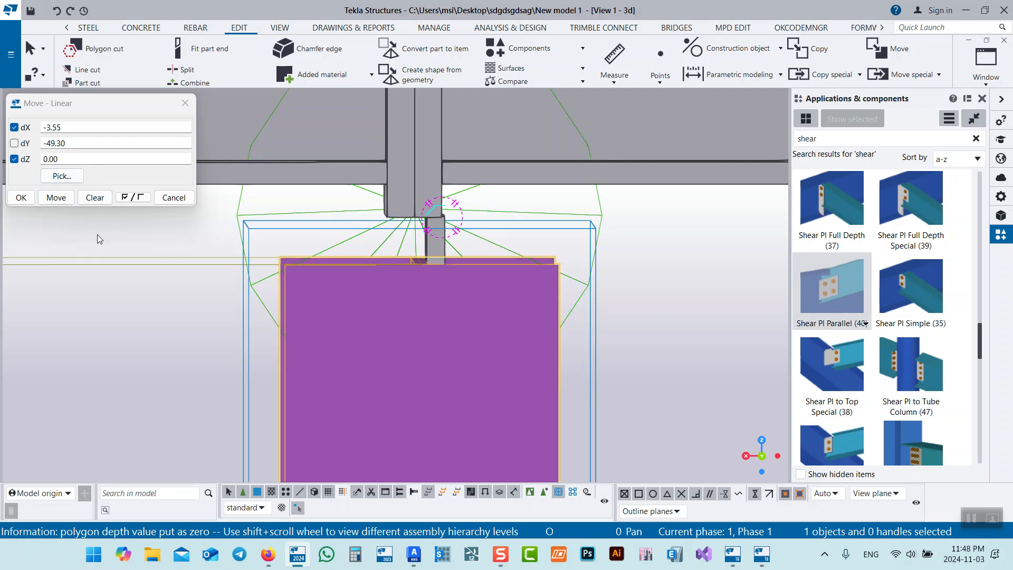
Move the column linearly by dX 2.10, picked from the shear plate's corner to the end plate's corner, with dY excluded
{"action": "left_click", "coordinate": [62, 176]}
{"action": "scroll", "coordinate": [457, 220], "scroll_direction": "up", "scroll_amount": 5}
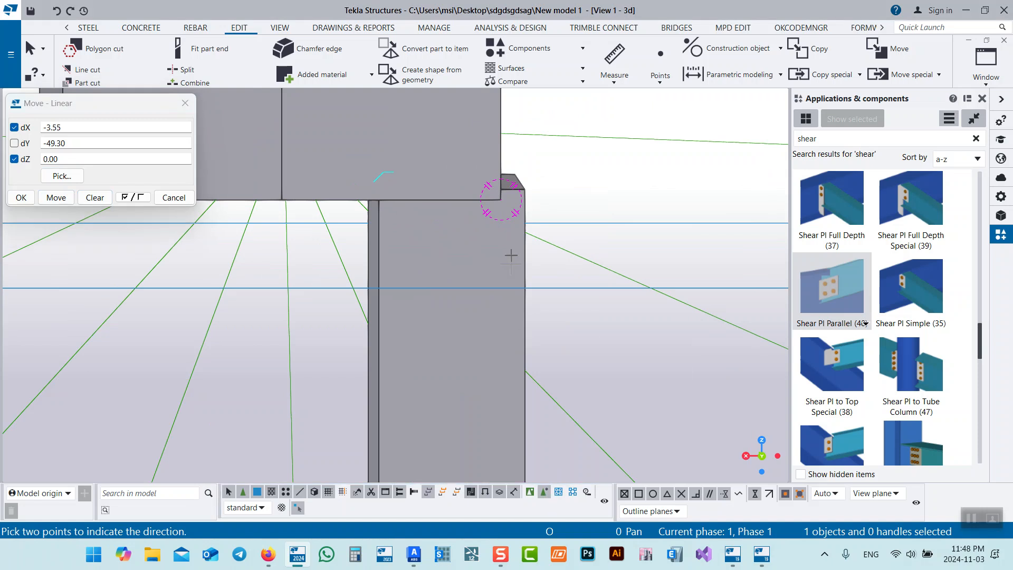
{"action": "left_click", "coordinate": [527, 191]}
{"action": "left_click", "coordinate": [503, 190]}
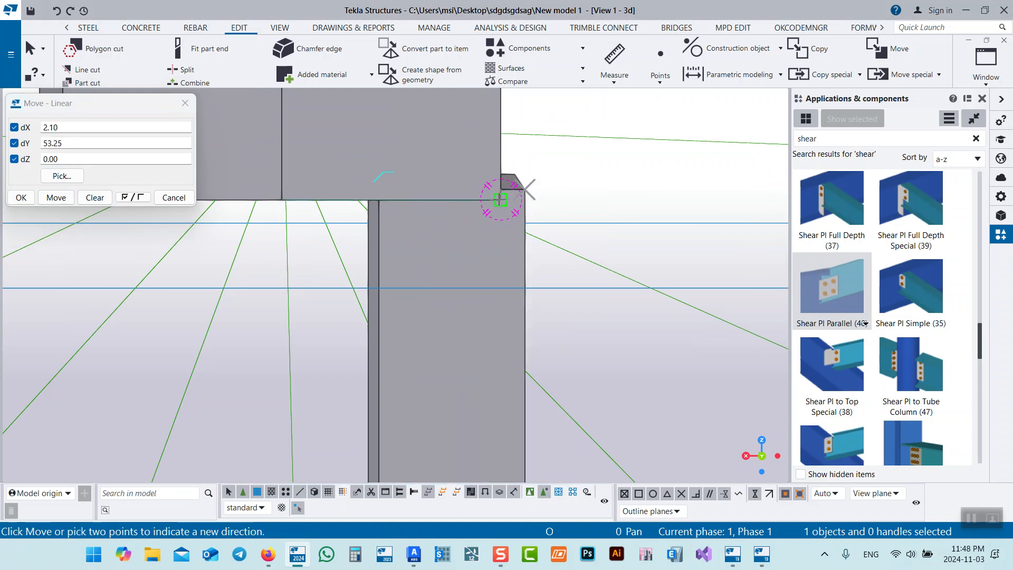
{"action": "left_click", "coordinate": [14, 143]}
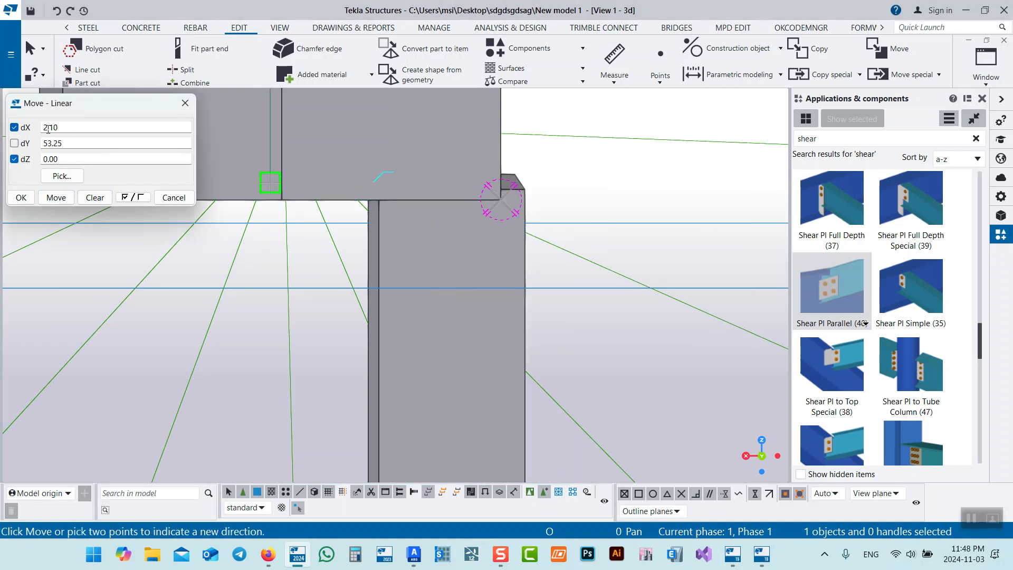
{"action": "left_click", "coordinate": [56, 198]}
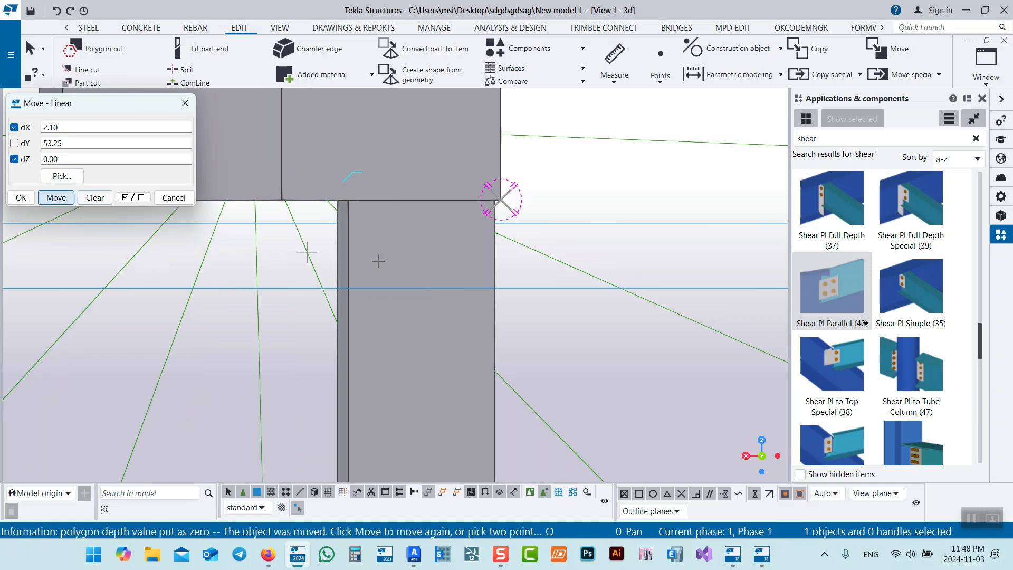
{"action": "scroll", "coordinate": [493, 306], "scroll_direction": "down", "scroll_amount": 3}
{"action": "scroll", "coordinate": [488, 298], "scroll_direction": "up", "scroll_amount": 3}
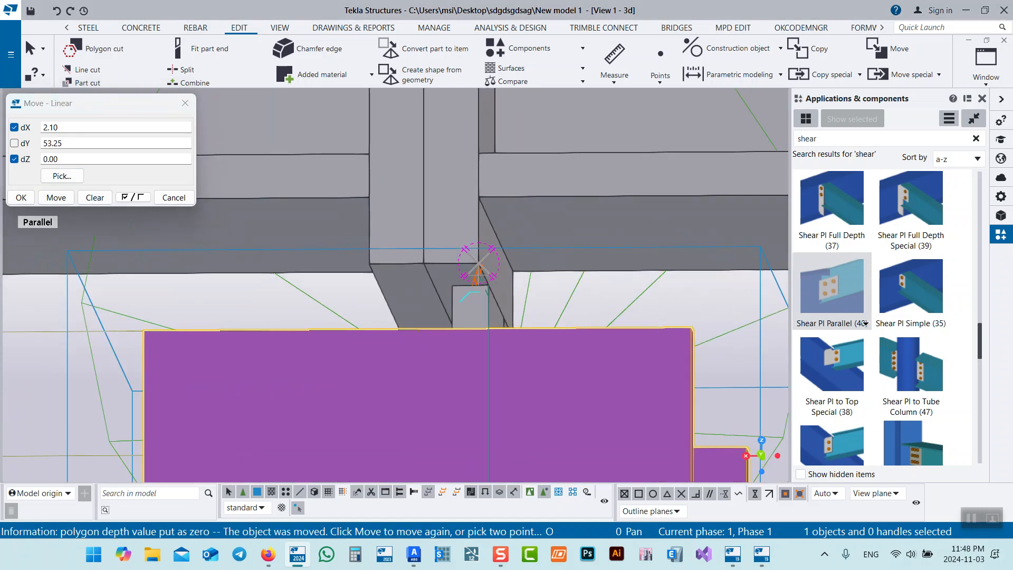
{"action": "middle_click_drag", "start_coordinate": [504, 318], "coordinate": [570, 334], "text": "ctrl"}
{"action": "right_click", "coordinate": [519, 248]}
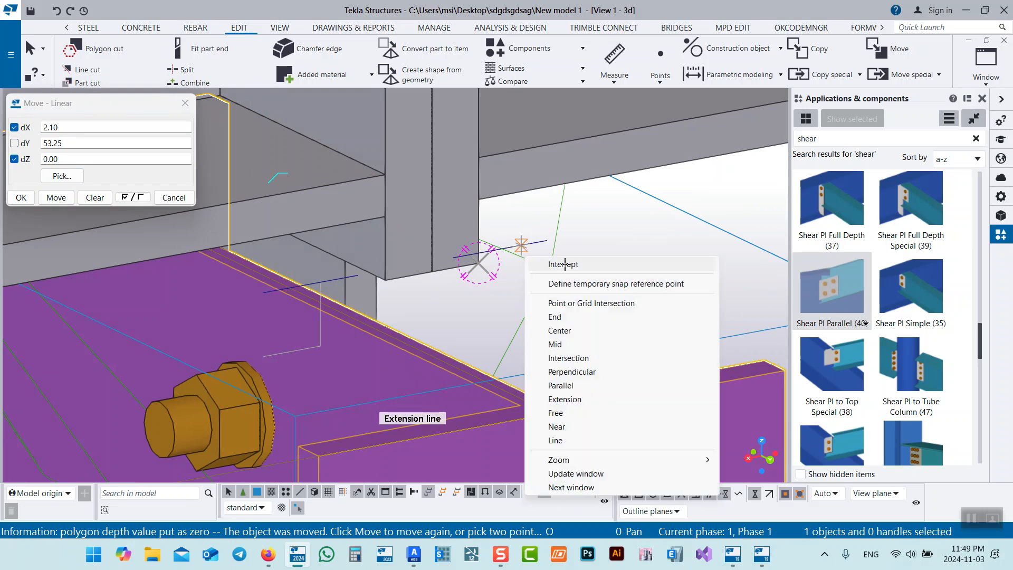
{"action": "key", "text": "Escape"}
Modify the shear plate connection to use 2 bolts across the plate with a spacing of 60
{"action": "double_click", "coordinate": [549, 271]}
{"action": "middle_click_drag", "start_coordinate": [549, 271], "coordinate": [448, 359], "text": "ctrl"}
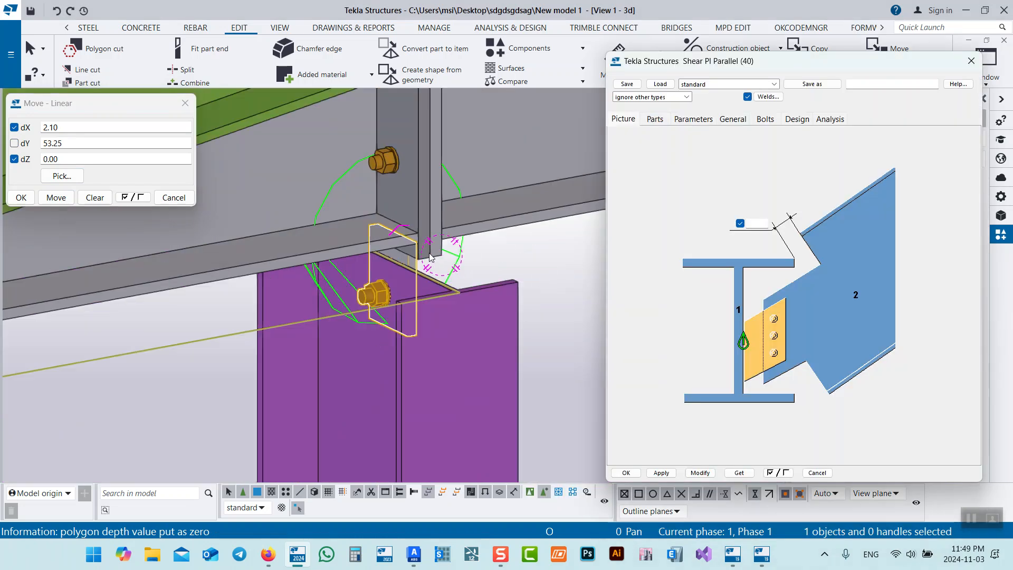
{"action": "scroll", "coordinate": [419, 317], "scroll_direction": "up", "scroll_amount": 3}
{"action": "middle_click_drag", "start_coordinate": [420, 316], "coordinate": [438, 304], "text": "ctrl"}
{"action": "left_click", "coordinate": [765, 119]}
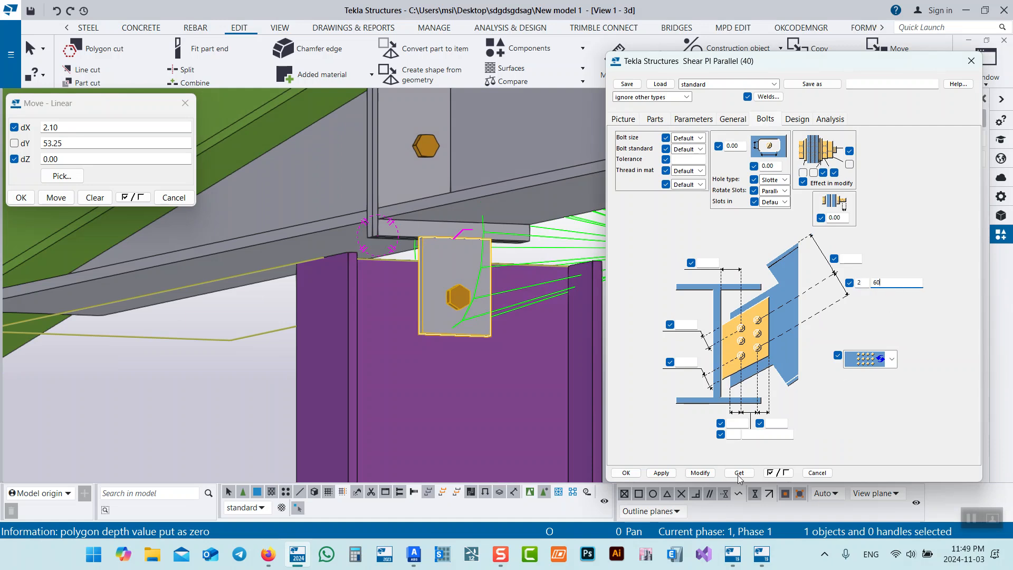
{"action": "left_click", "coordinate": [700, 473]}
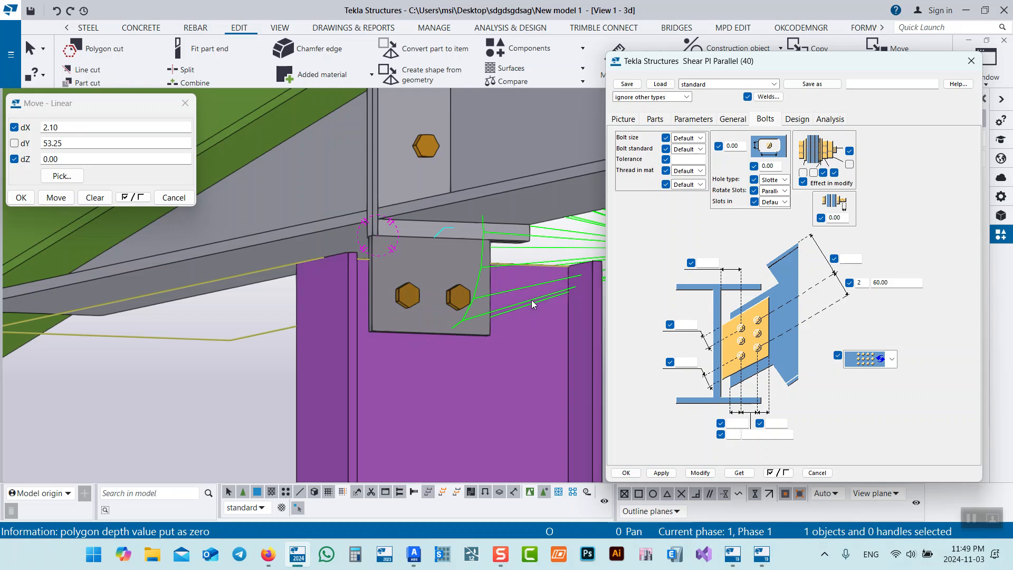
Modify the shear plate connection to use a bolt edge distance of 100 across the plate
{"action": "middle_click_drag", "start_coordinate": [531, 300], "coordinate": [473, 274]}
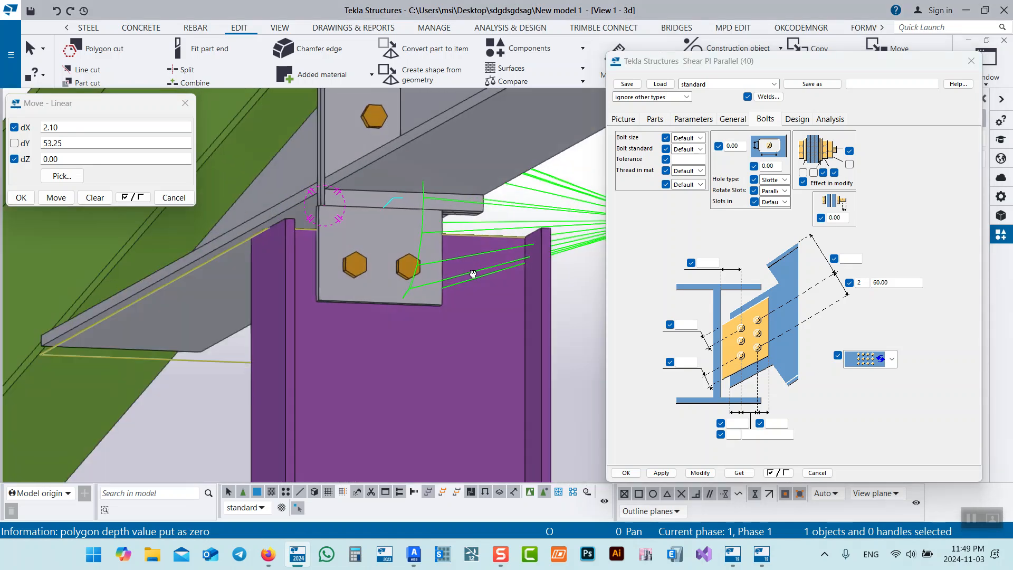
{"action": "left_click", "coordinate": [855, 259]}
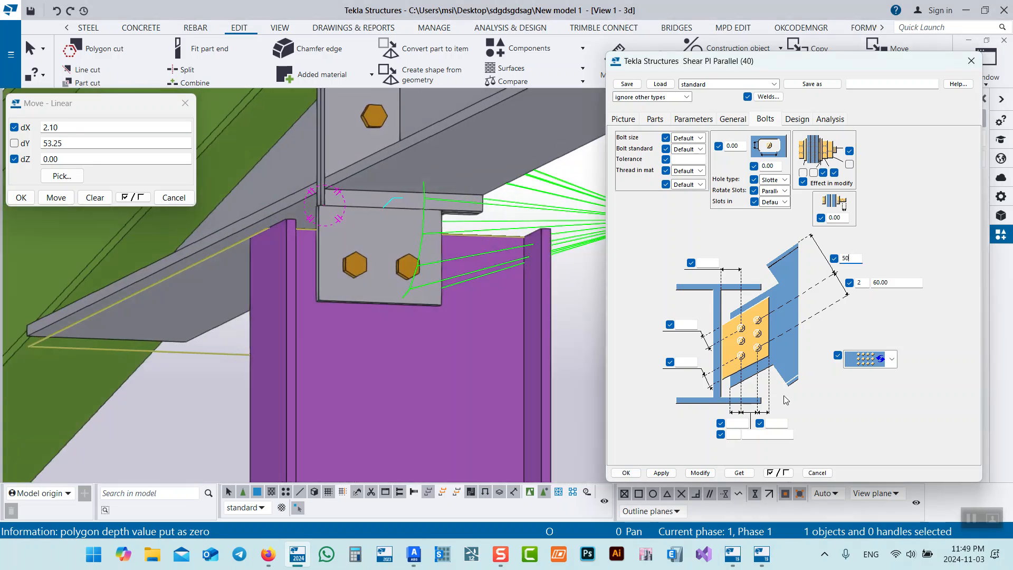
{"action": "left_click", "coordinate": [707, 471]}
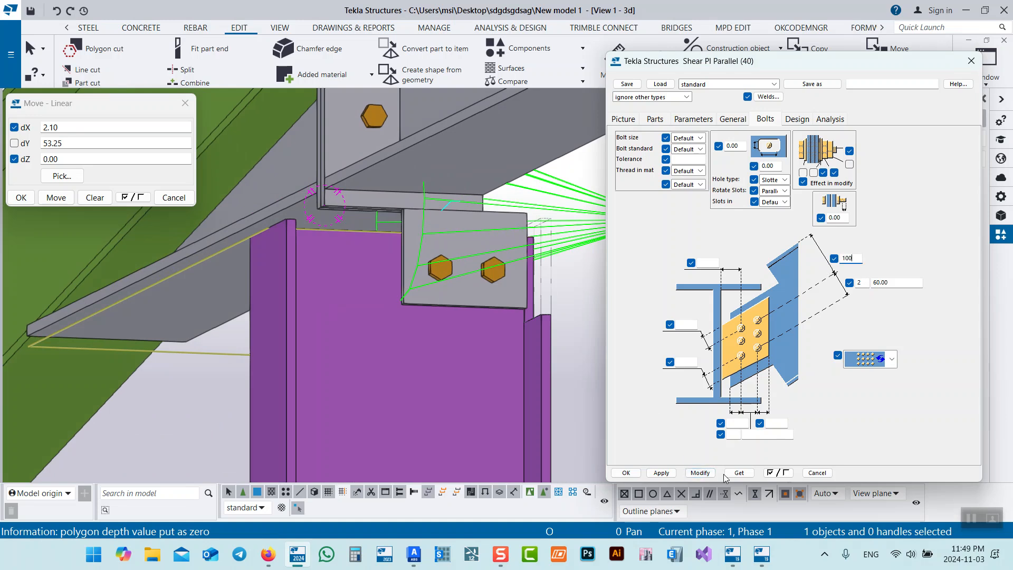
{"action": "left_click", "coordinate": [701, 473]}
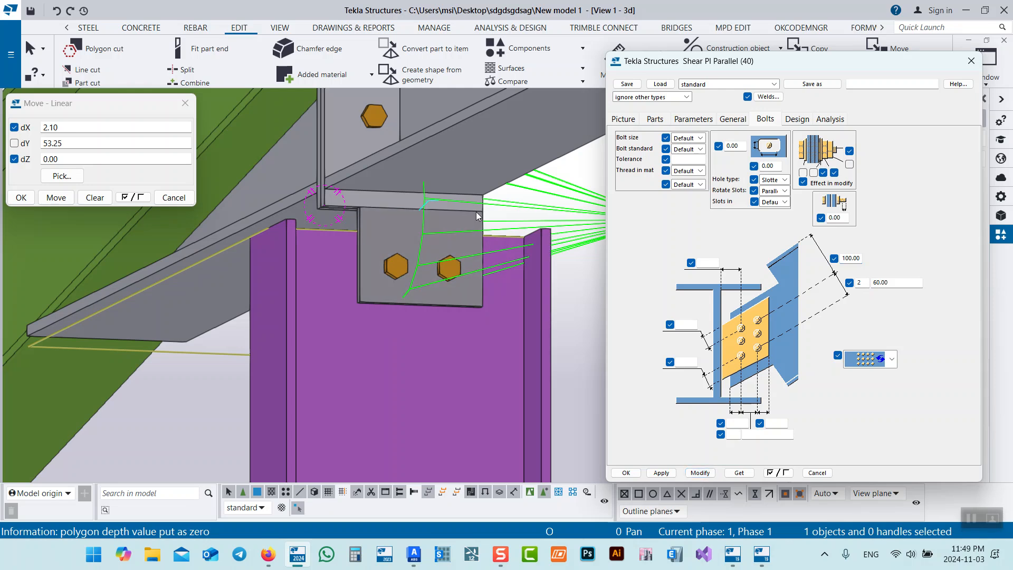
Inspect the bolted shear plate and its alignment beneath the apex end plate from several angles, and close the connection properties
{"action": "scroll", "coordinate": [476, 211], "scroll_direction": "up", "scroll_amount": 3}
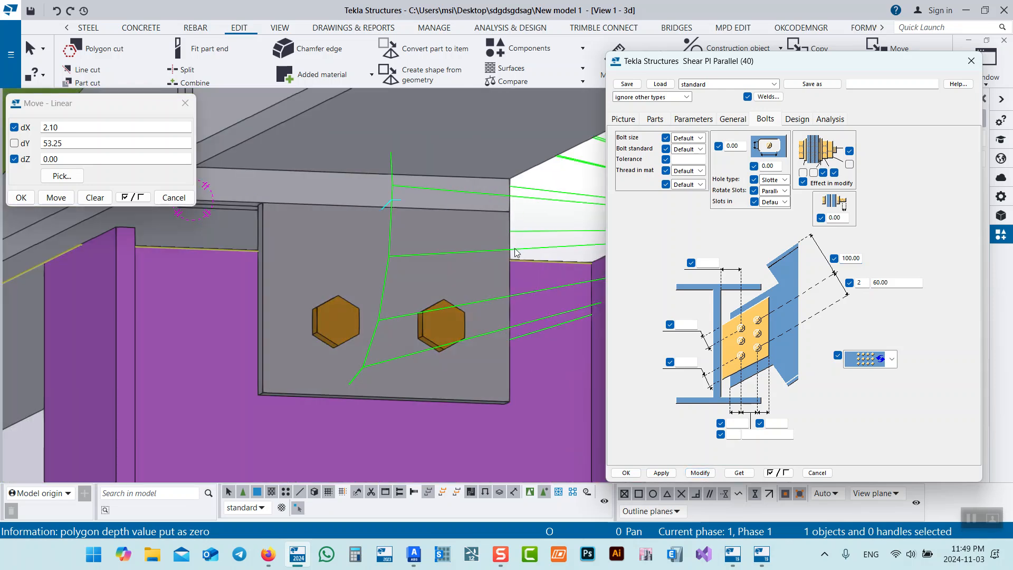
{"action": "middle_click_drag", "start_coordinate": [327, 237], "coordinate": [409, 257]}
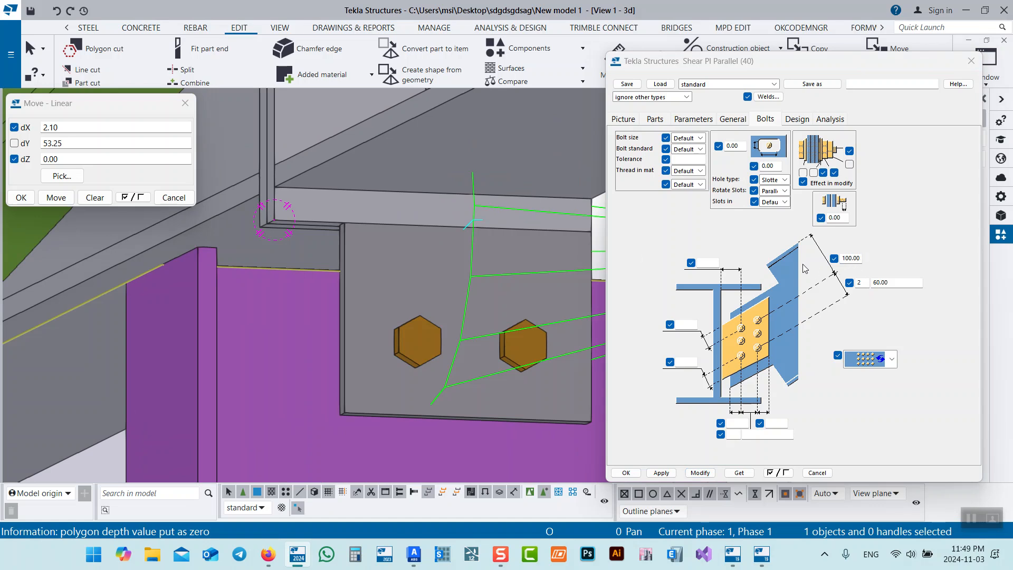
{"action": "scroll", "coordinate": [416, 251], "scroll_direction": "down", "scroll_amount": 5}
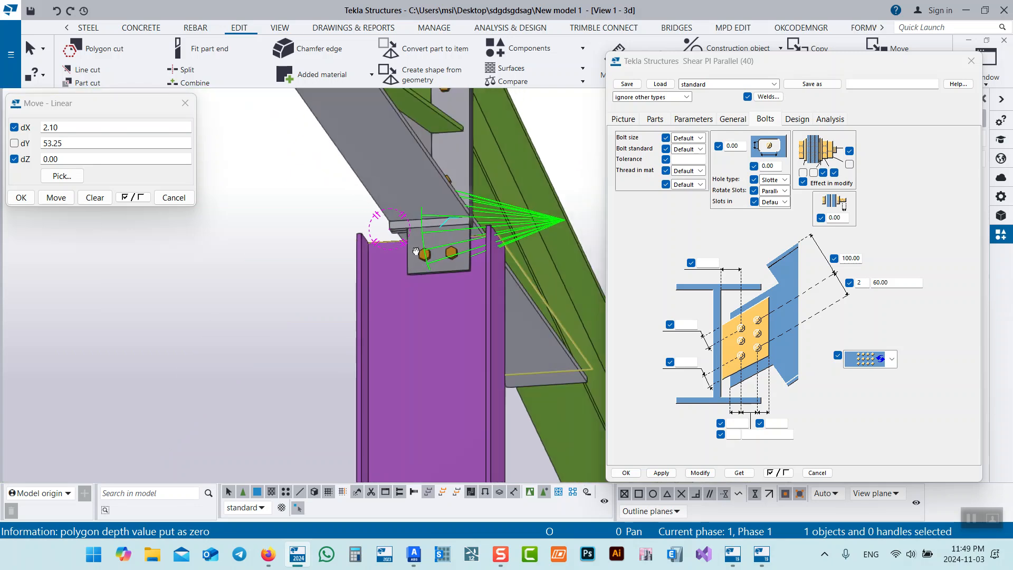
{"action": "scroll", "coordinate": [417, 252], "scroll_direction": "down", "scroll_amount": 8}
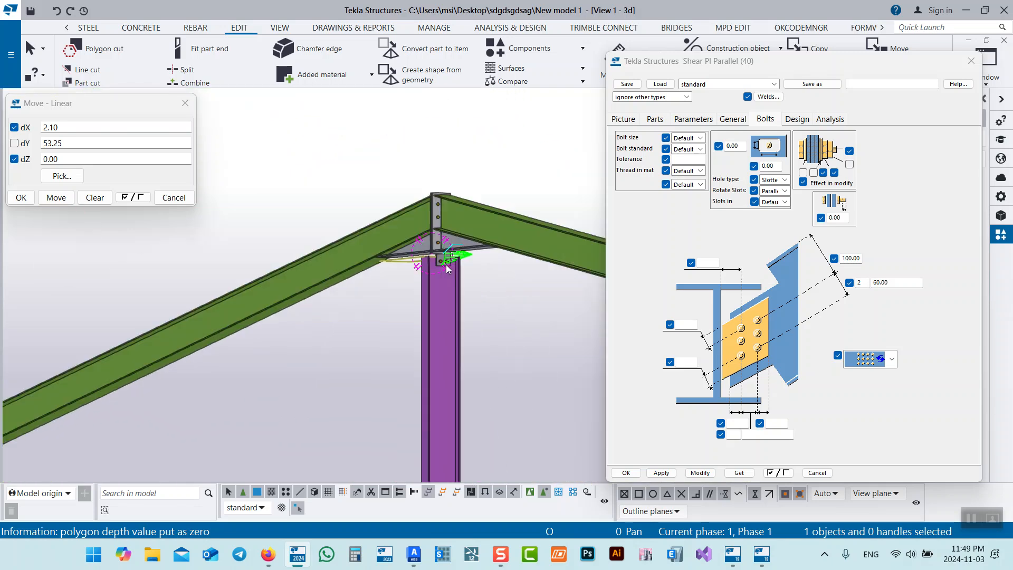
{"action": "scroll", "coordinate": [447, 268], "scroll_direction": "down", "scroll_amount": 3}
{"action": "scroll", "coordinate": [423, 242], "scroll_direction": "up", "scroll_amount": 12}
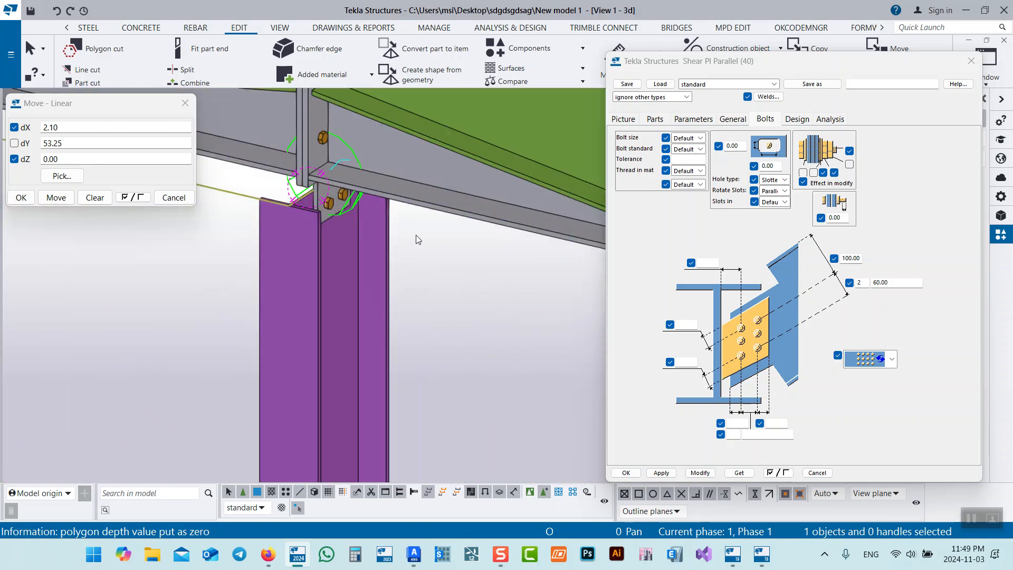
{"action": "middle_click_drag", "start_coordinate": [416, 240], "coordinate": [442, 310], "text": "ctrl"}
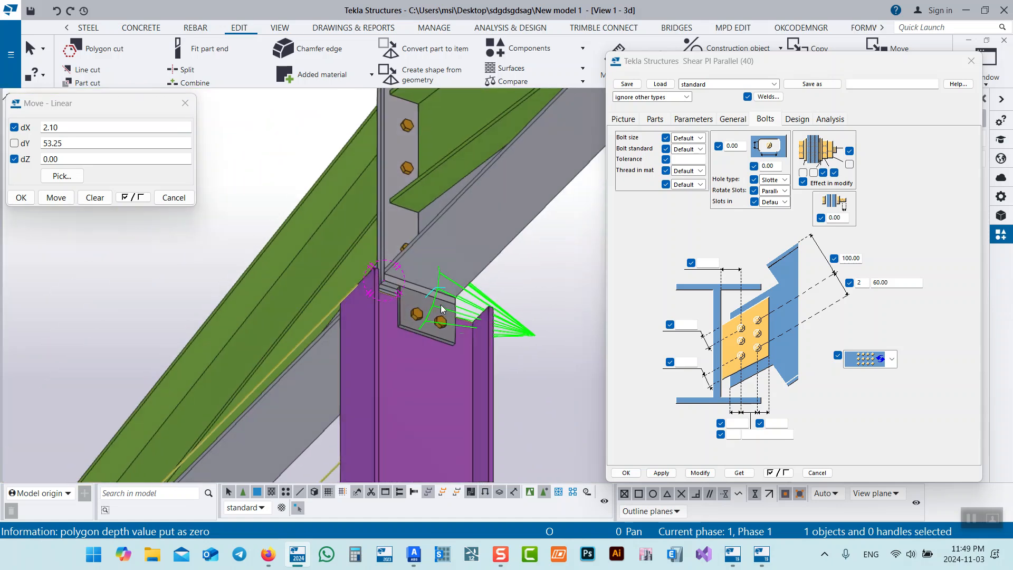
{"action": "scroll", "coordinate": [442, 308], "scroll_direction": "up", "scroll_amount": 4}
{"action": "scroll", "coordinate": [397, 263], "scroll_direction": "down", "scroll_amount": 10}
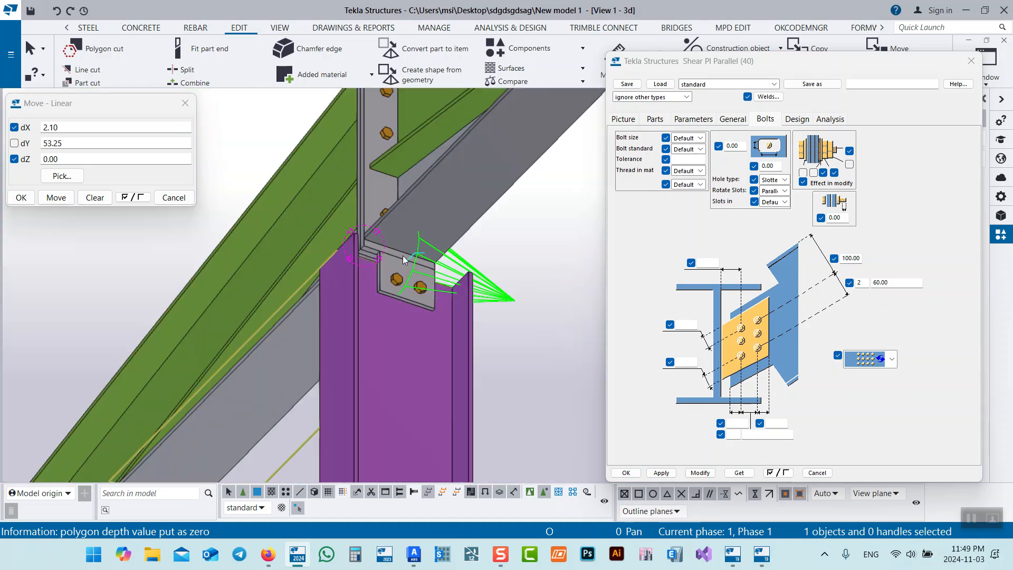
{"action": "scroll", "coordinate": [391, 253], "scroll_direction": "up", "scroll_amount": 5}
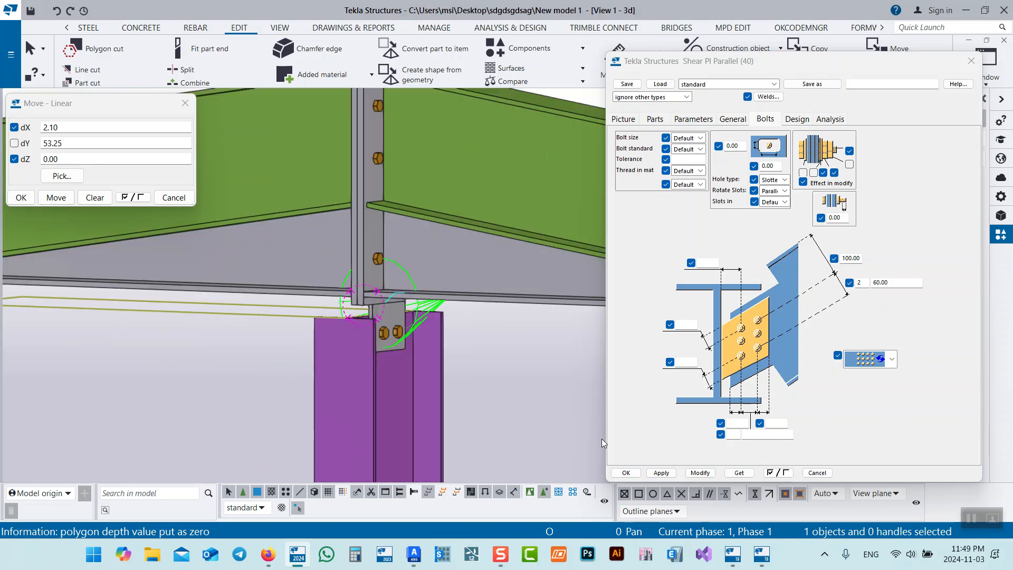
{"action": "left_click", "coordinate": [626, 472]}
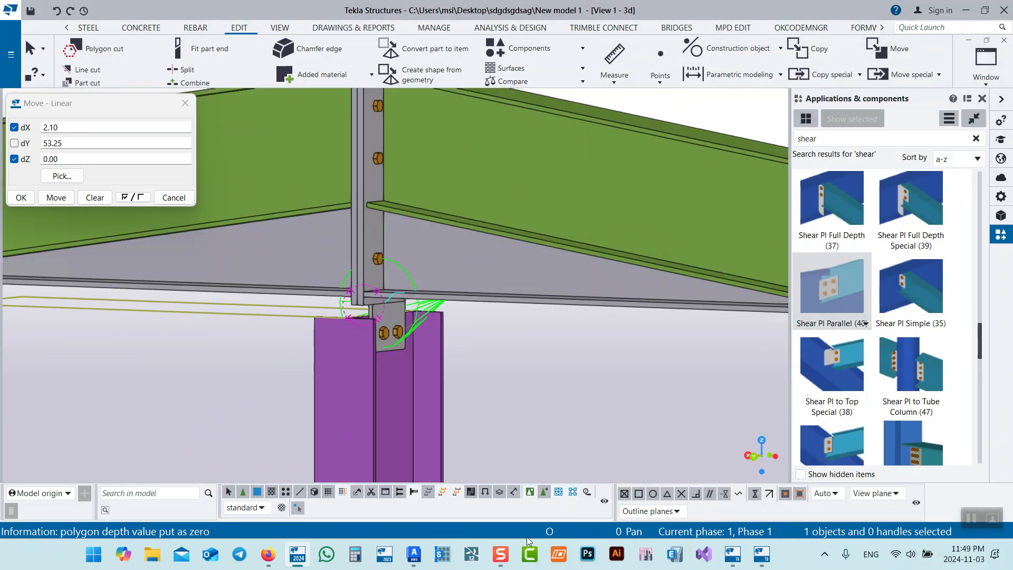
Switch to Advance Steel and open the Connection Vault, placing it clear of the portal frame
{"action": "left_click", "coordinate": [413, 554]}
{"action": "middle_click_drag", "start_coordinate": [594, 184], "coordinate": [570, 300]}
{"action": "left_click", "coordinate": [392, 58]}
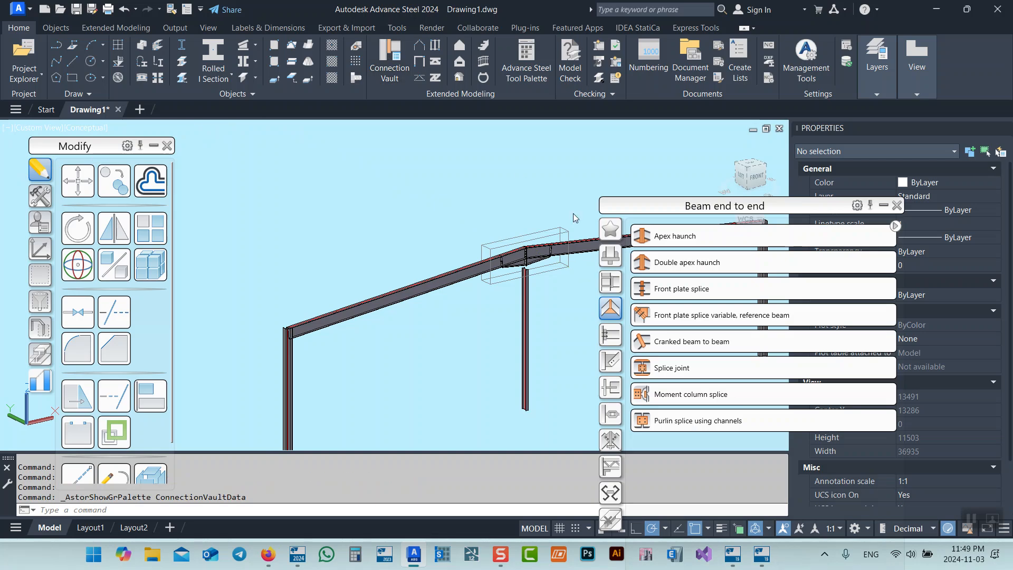
{"action": "left_click_drag", "start_coordinate": [639, 211], "coordinate": [742, 163]}
{"action": "middle_click_drag", "start_coordinate": [548, 268], "coordinate": [465, 217]}
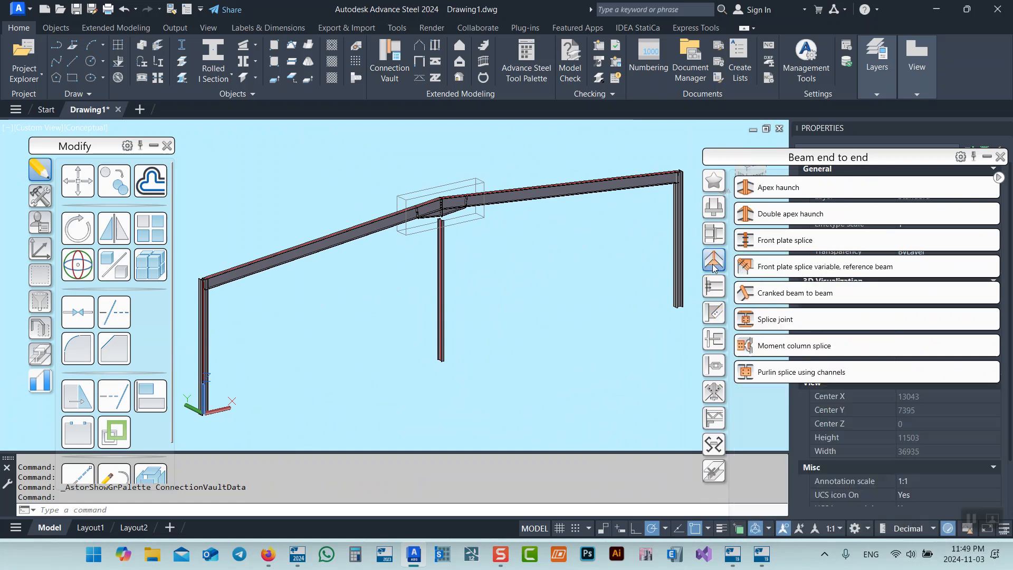
Look through the Column - Beam, Beam end to end and Platform beams connection categories for a joint suited to the middle column
{"action": "mouse_move", "coordinate": [715, 233]}
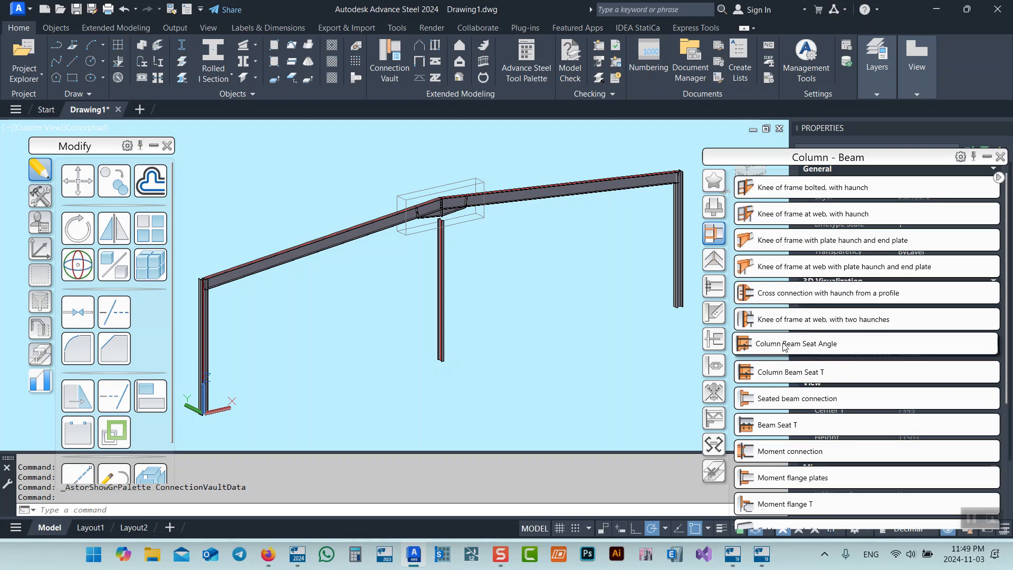
{"action": "scroll", "coordinate": [784, 347], "scroll_direction": "down", "scroll_amount": 3}
{"action": "scroll", "coordinate": [791, 338], "scroll_direction": "down", "scroll_amount": 3}
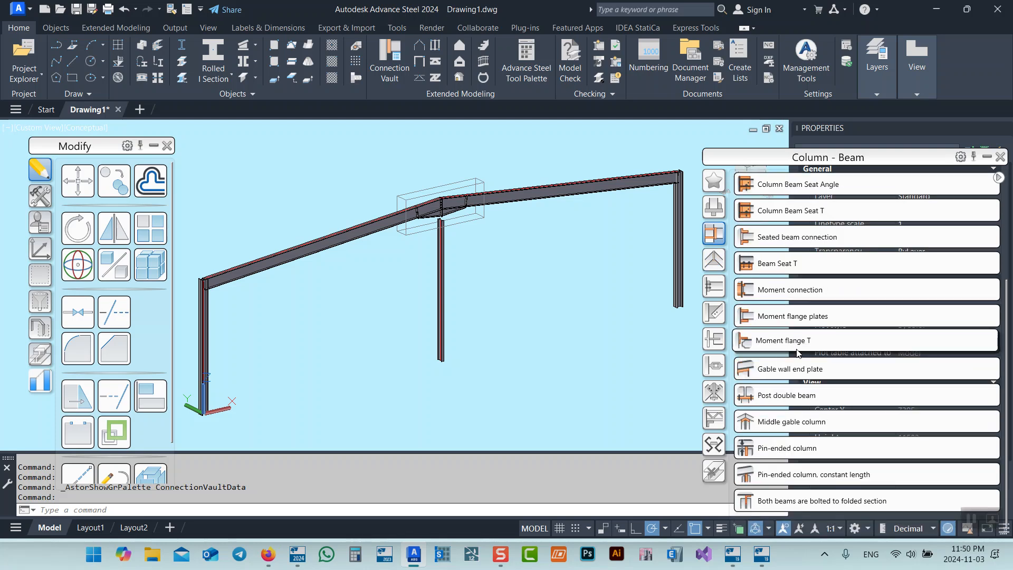
{"action": "scroll", "coordinate": [799, 356], "scroll_direction": "up", "scroll_amount": 6}
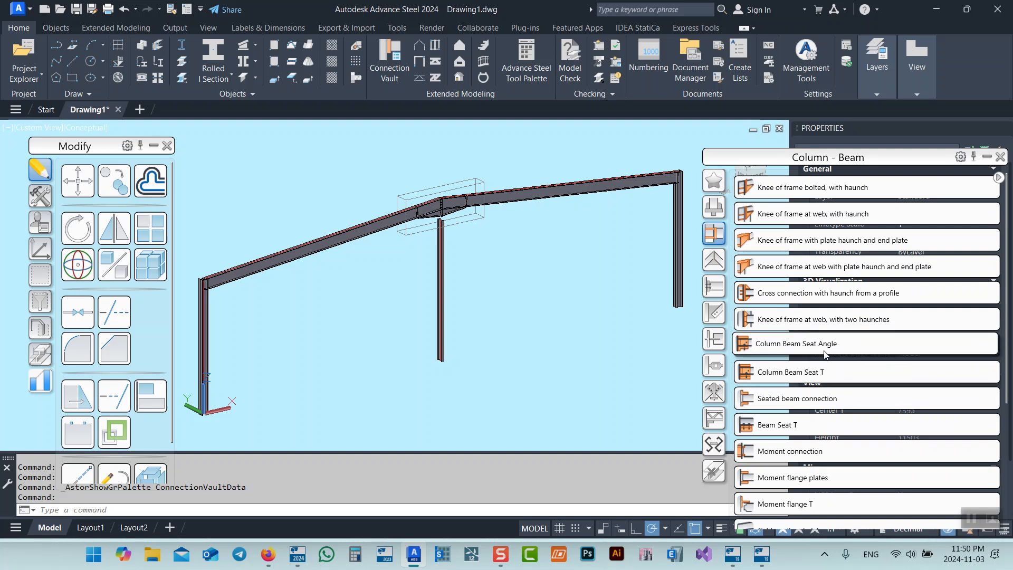
{"action": "left_click", "coordinate": [716, 261]}
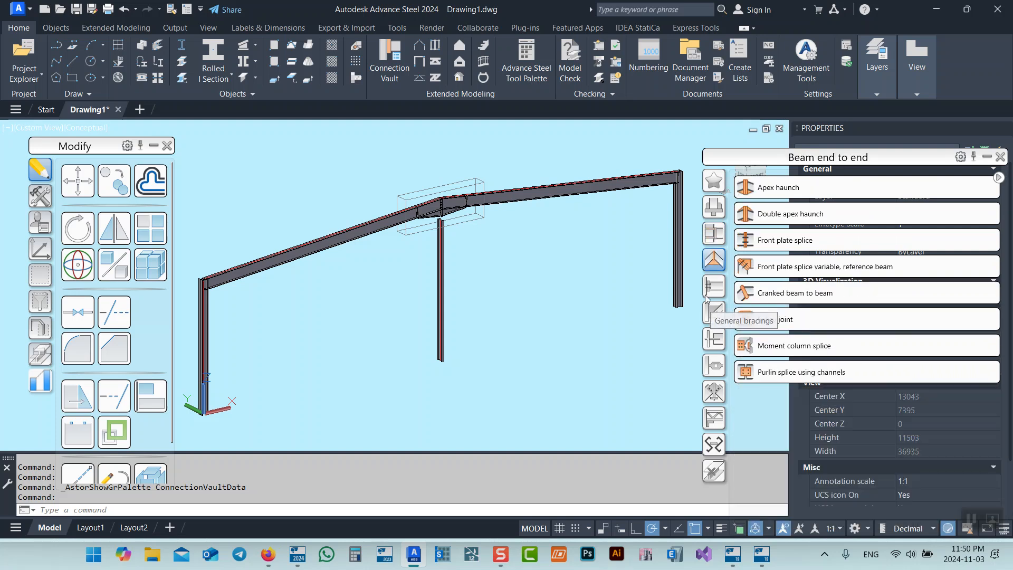
{"action": "left_click", "coordinate": [710, 289]}
{"action": "scroll", "coordinate": [804, 365], "scroll_direction": "down", "scroll_amount": 3}
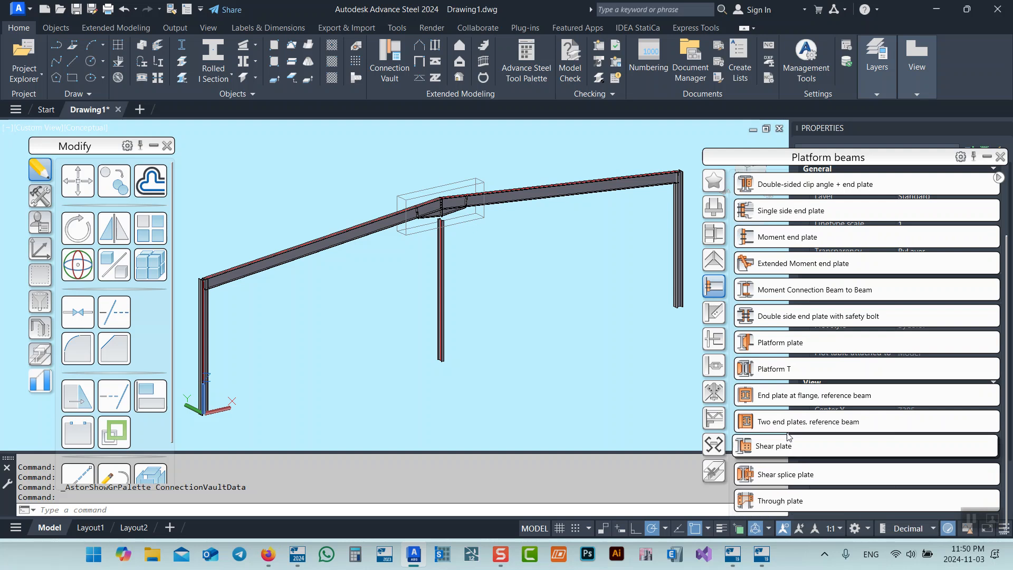
{"action": "scroll", "coordinate": [803, 343], "scroll_direction": "up", "scroll_amount": 3}
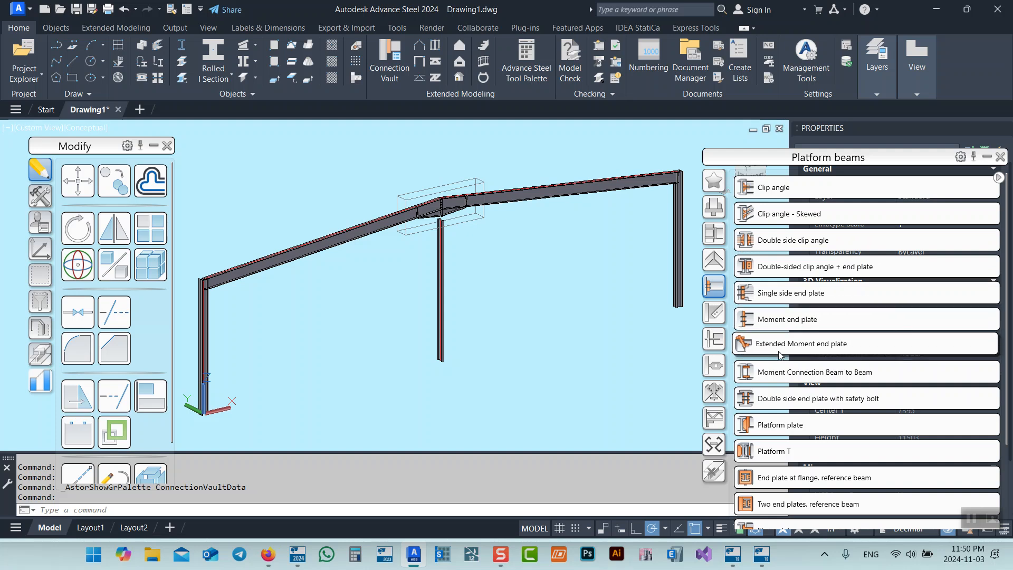
Compare the connections offered under General bracings, Tube connections, Column - Beam and Favorites for the column-to-rafter joint
{"action": "left_click", "coordinate": [716, 315]}
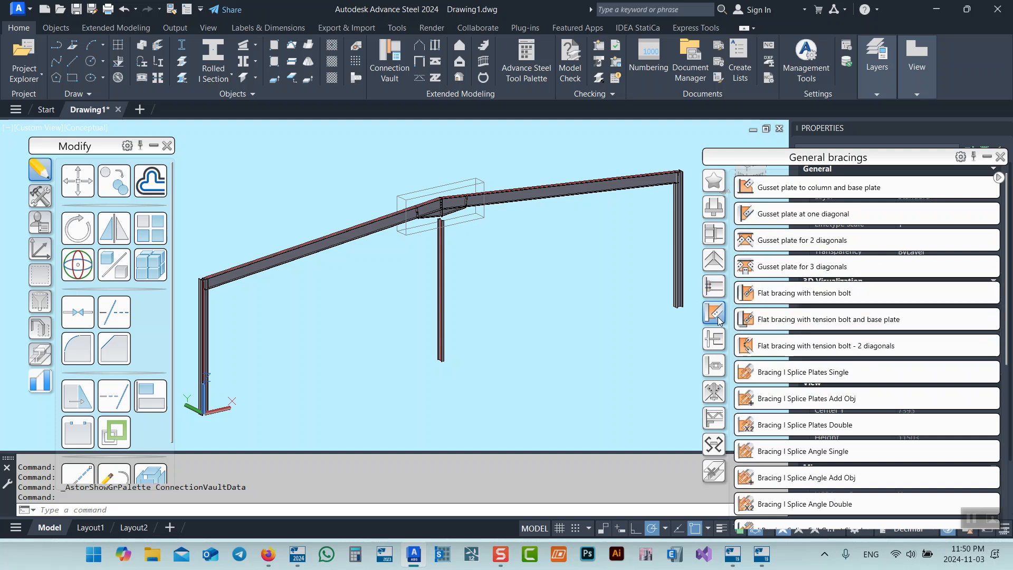
{"action": "left_click", "coordinate": [714, 339]}
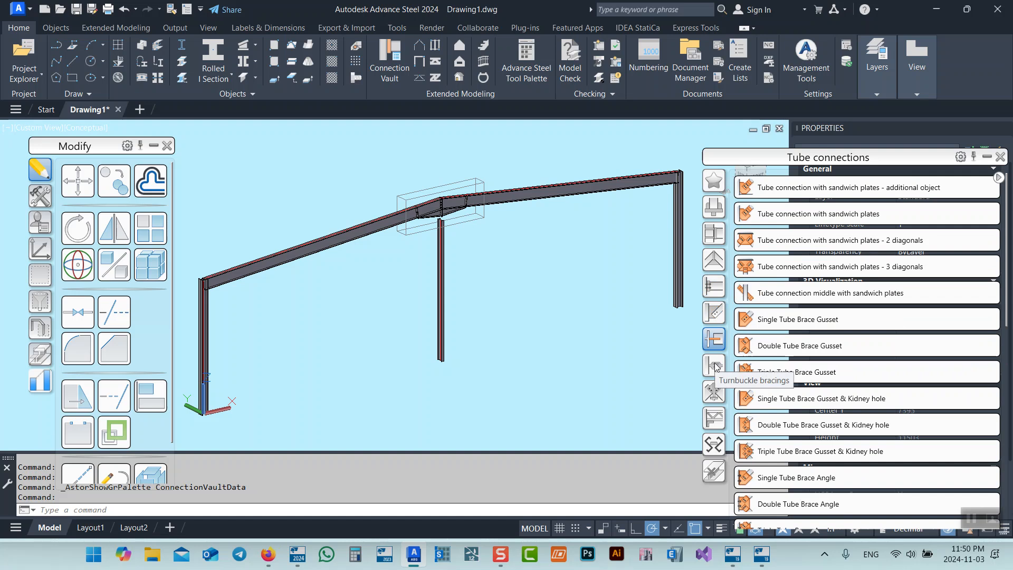
{"action": "left_click", "coordinate": [714, 233]}
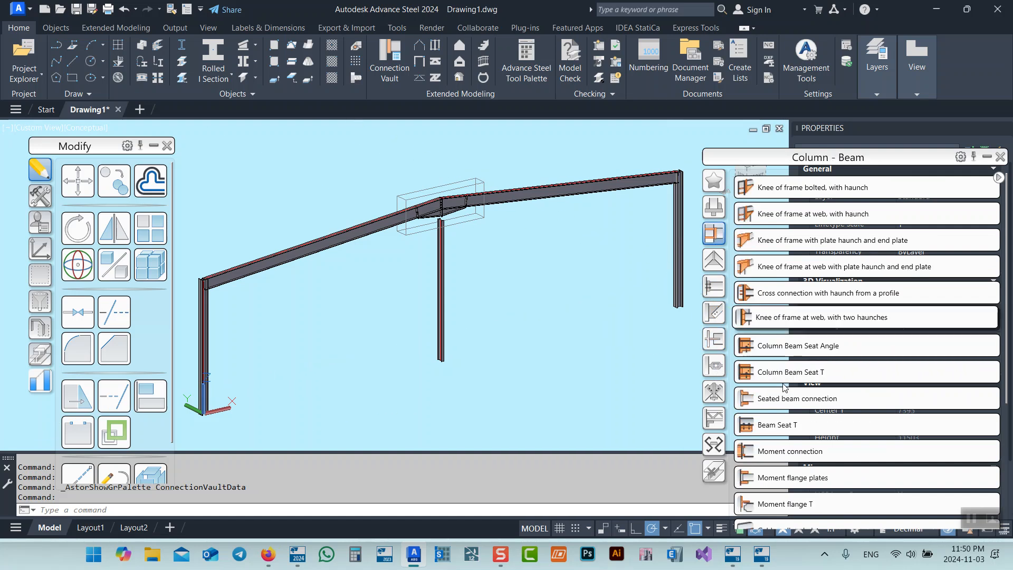
{"action": "scroll", "coordinate": [805, 480], "scroll_direction": "down", "scroll_amount": 3}
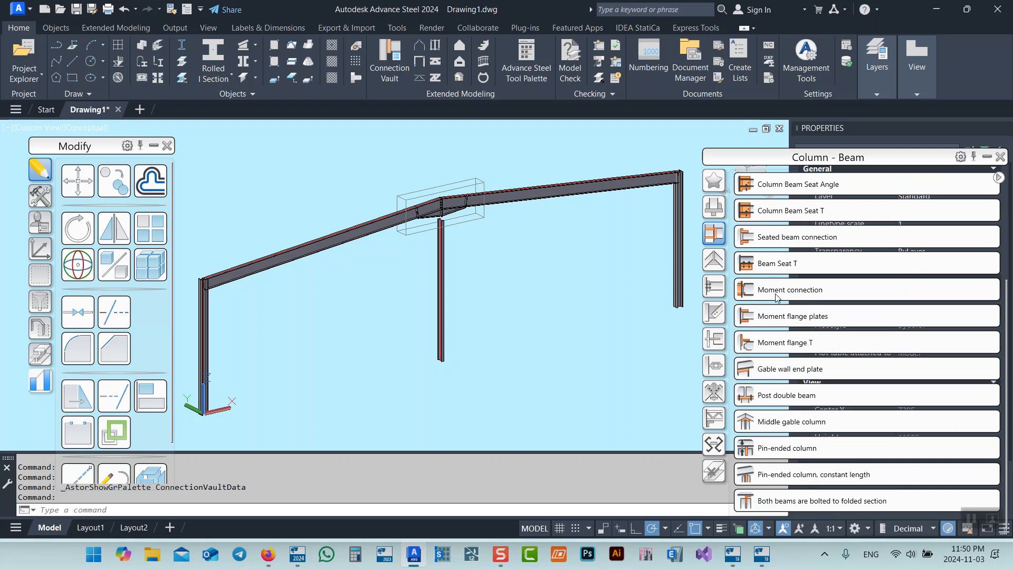
{"action": "scroll", "coordinate": [775, 297], "scroll_direction": "up", "scroll_amount": 3}
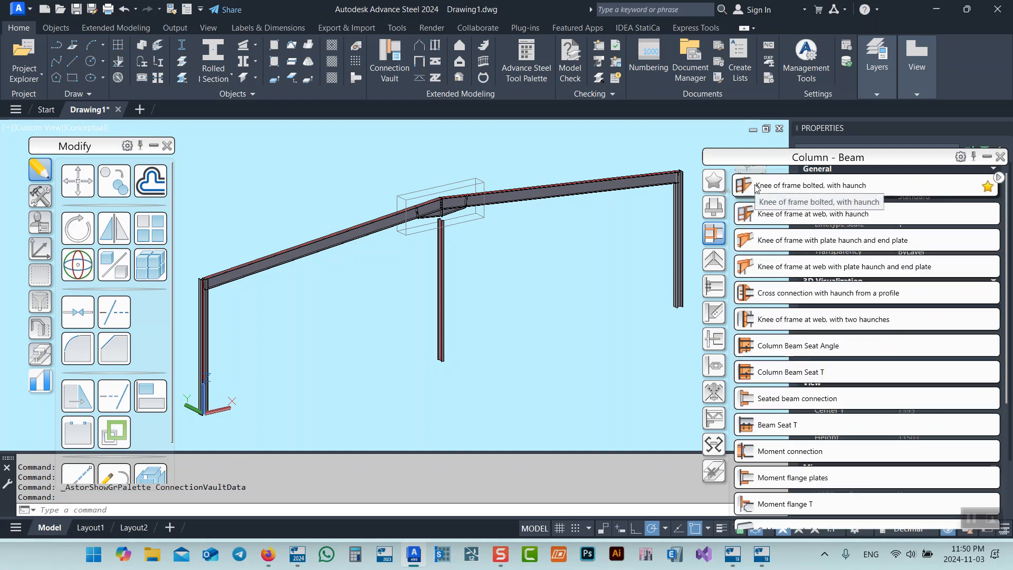
{"action": "left_click", "coordinate": [714, 181]}
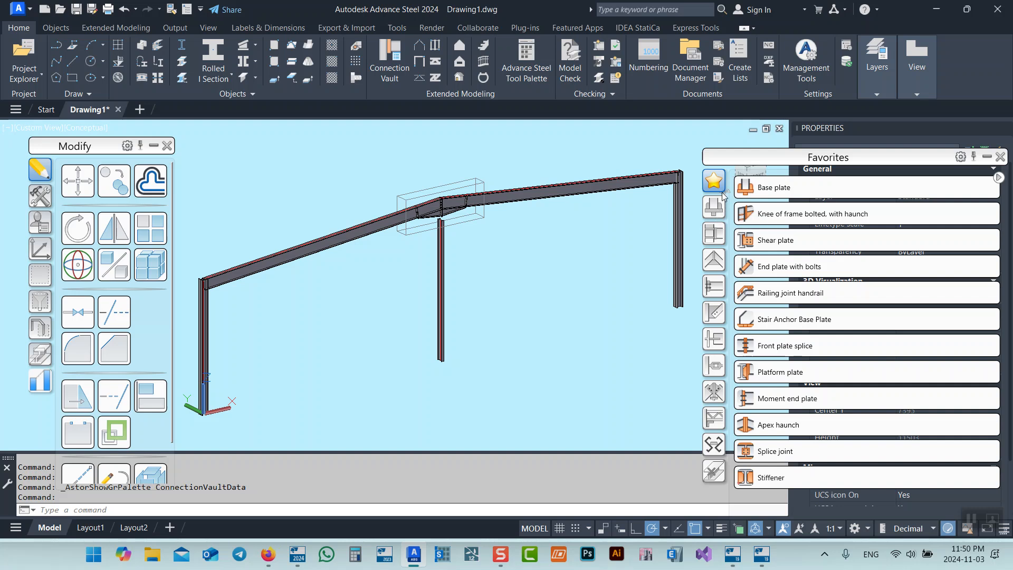
{"action": "left_click", "coordinate": [713, 315]}
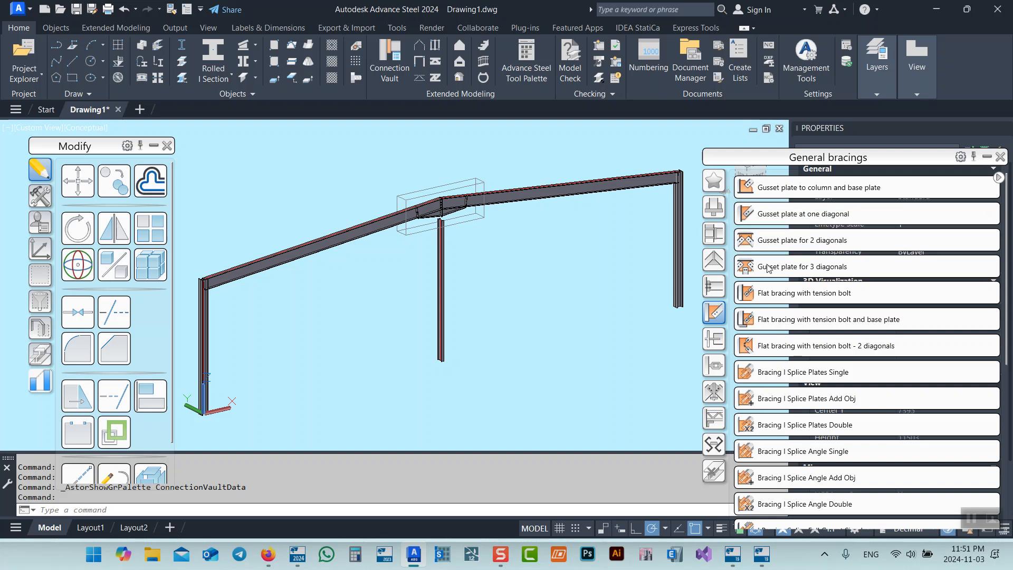
{"action": "left_click", "coordinate": [763, 237]}
Connect the middle column to the left rafter with the favorite Shear plate connection, using the rafter as main beam and the column as secondary
{"action": "left_click", "coordinate": [714, 182]}
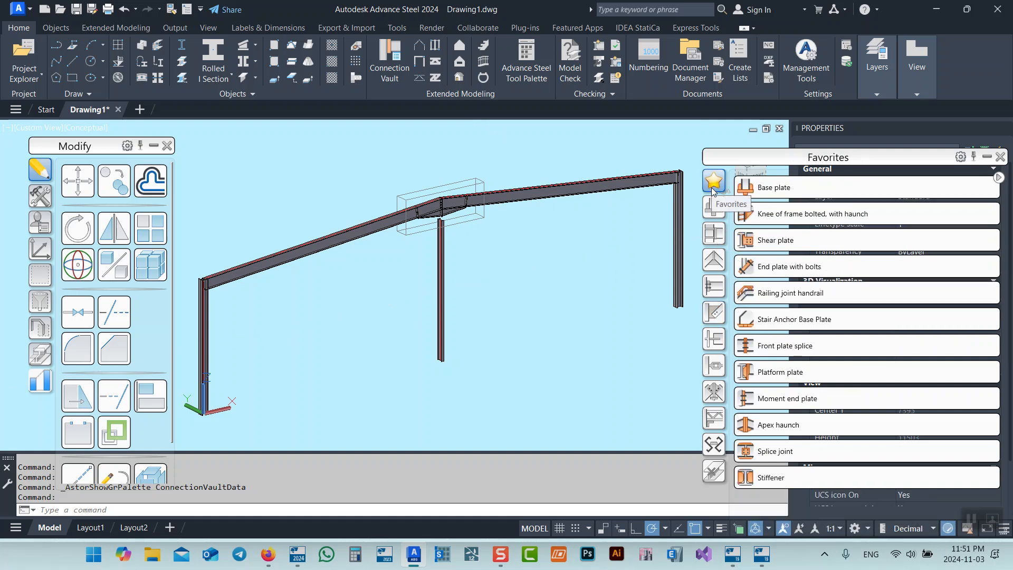
{"action": "left_click", "coordinate": [764, 242]}
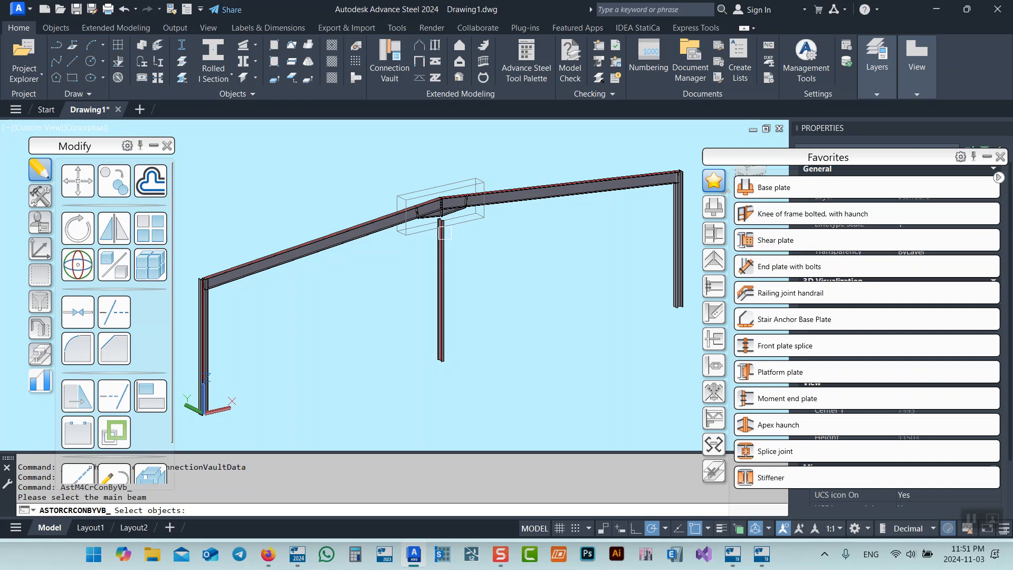
{"action": "scroll", "coordinate": [445, 230], "scroll_direction": "up", "scroll_amount": 5}
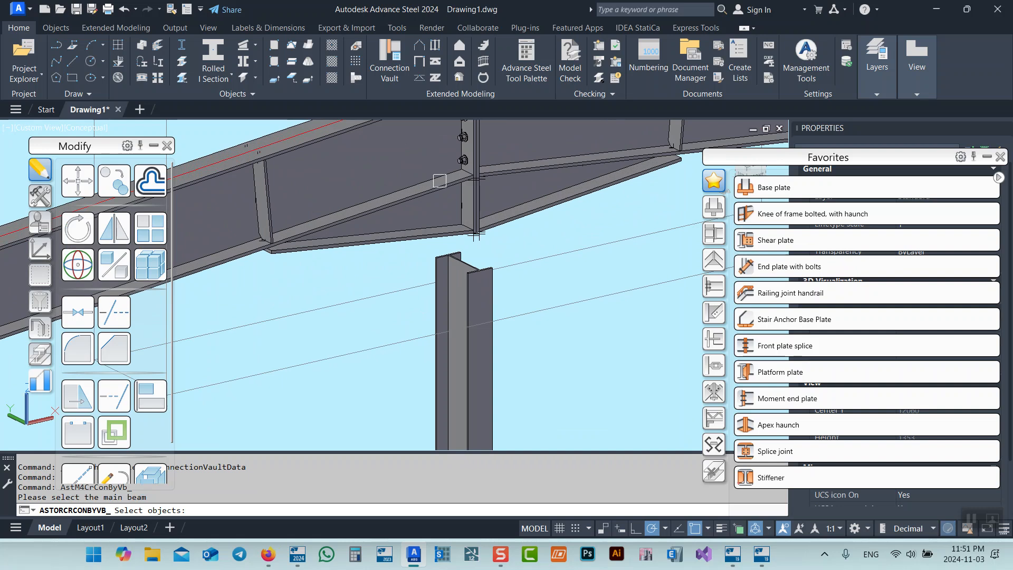
{"action": "left_click", "coordinate": [440, 180]}
{"action": "key", "text": "Return"}
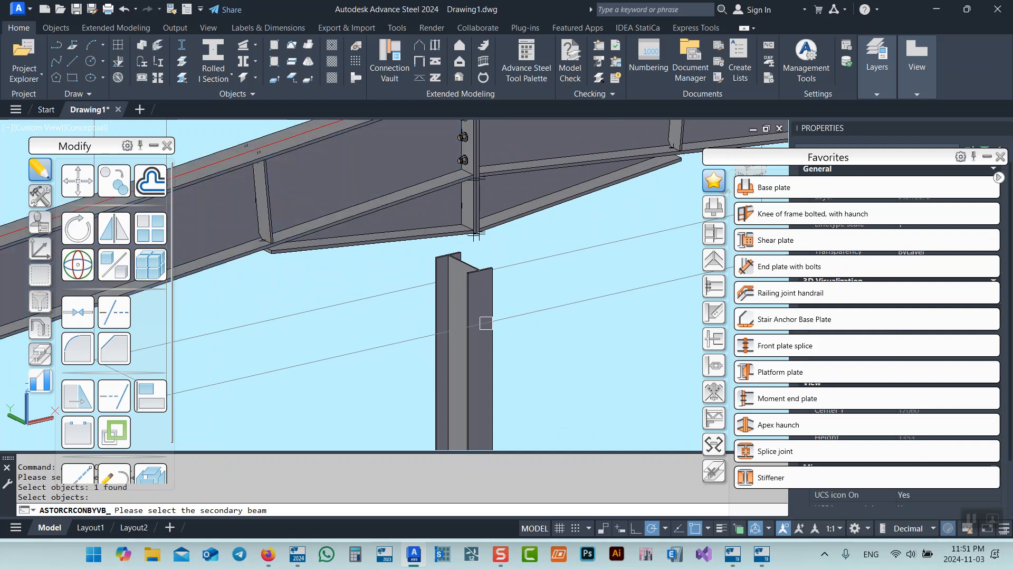
{"action": "left_click", "coordinate": [491, 378]}
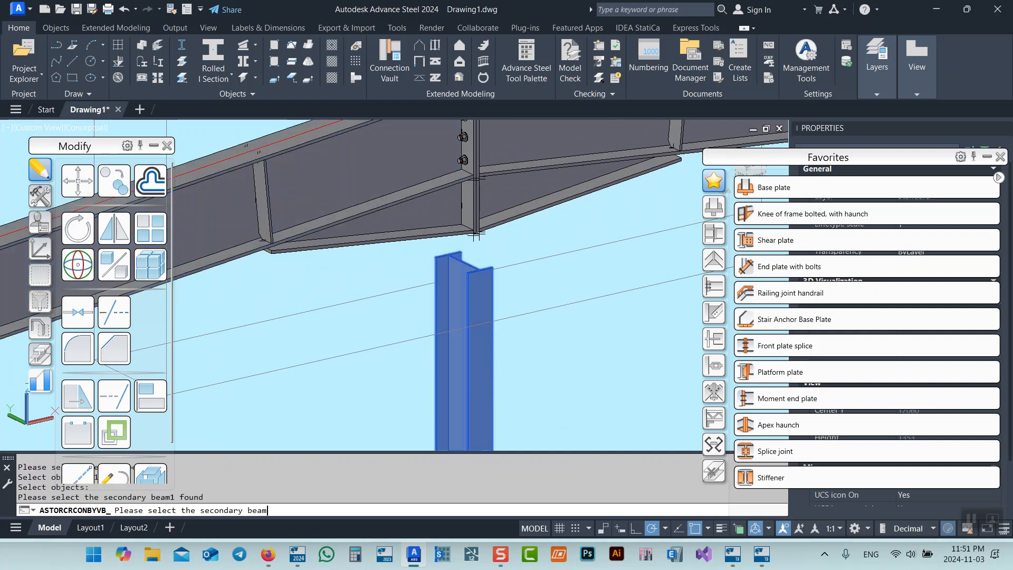
{"action": "key", "text": "Return"}
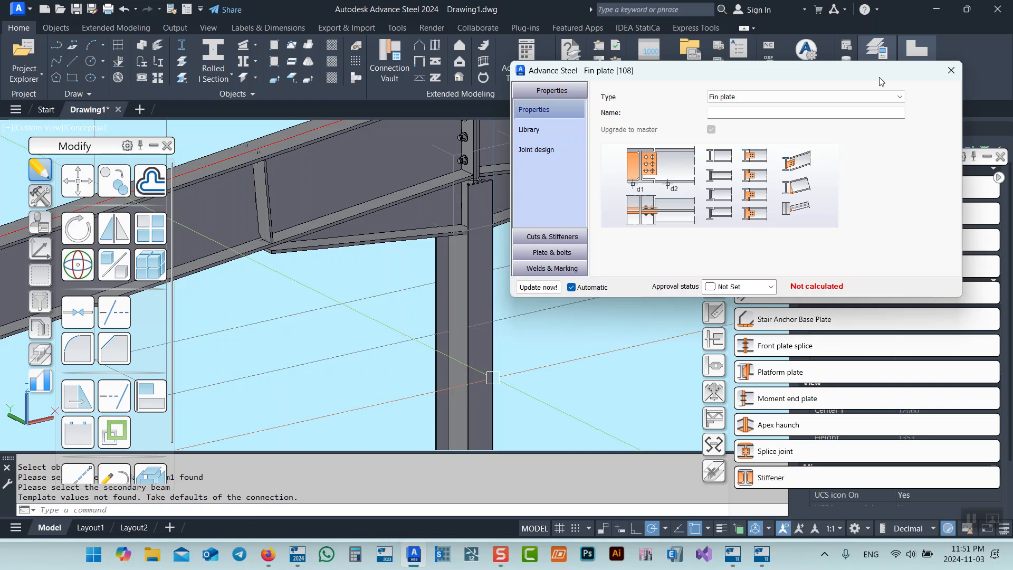
{"action": "left_click", "coordinate": [950, 71]}
{"action": "middle_click_drag", "start_coordinate": [523, 274], "coordinate": [562, 167], "text": "shift"}
{"action": "scroll", "coordinate": [552, 169], "scroll_direction": "down", "scroll_amount": 5}
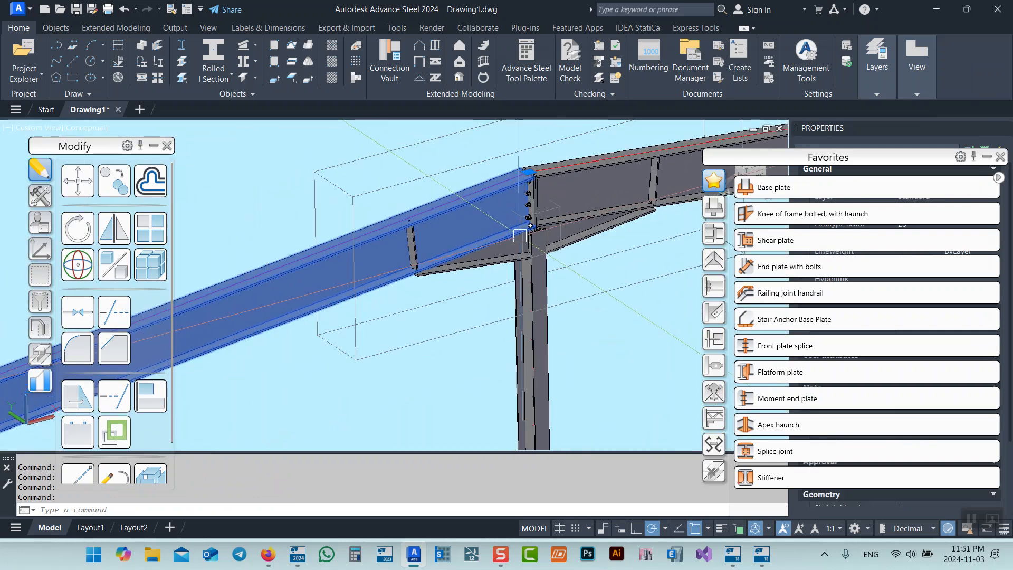
Inspect the shear plate and the haunch bolts at the column-to-rafter joint from several sides
{"action": "key", "text": "Escape"}
{"action": "scroll", "coordinate": [538, 248], "scroll_direction": "up", "scroll_amount": 4}
{"action": "left_click", "coordinate": [520, 199]}
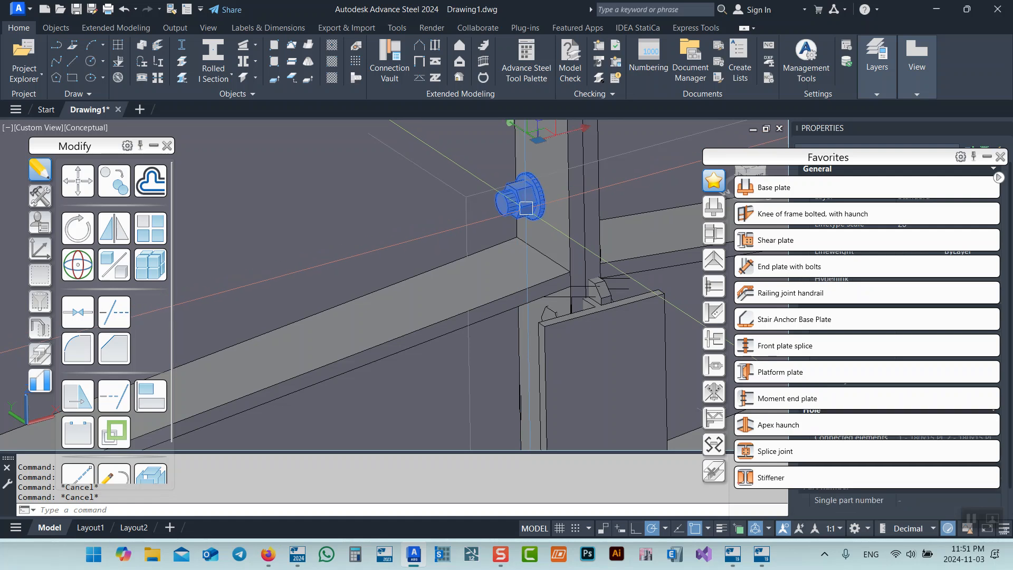
{"action": "scroll", "coordinate": [545, 260], "scroll_direction": "down", "scroll_amount": 3}
{"action": "middle_click_drag", "start_coordinate": [546, 259], "coordinate": [466, 313], "text": "shift"}
{"action": "scroll", "coordinate": [464, 267], "scroll_direction": "up", "scroll_amount": 3}
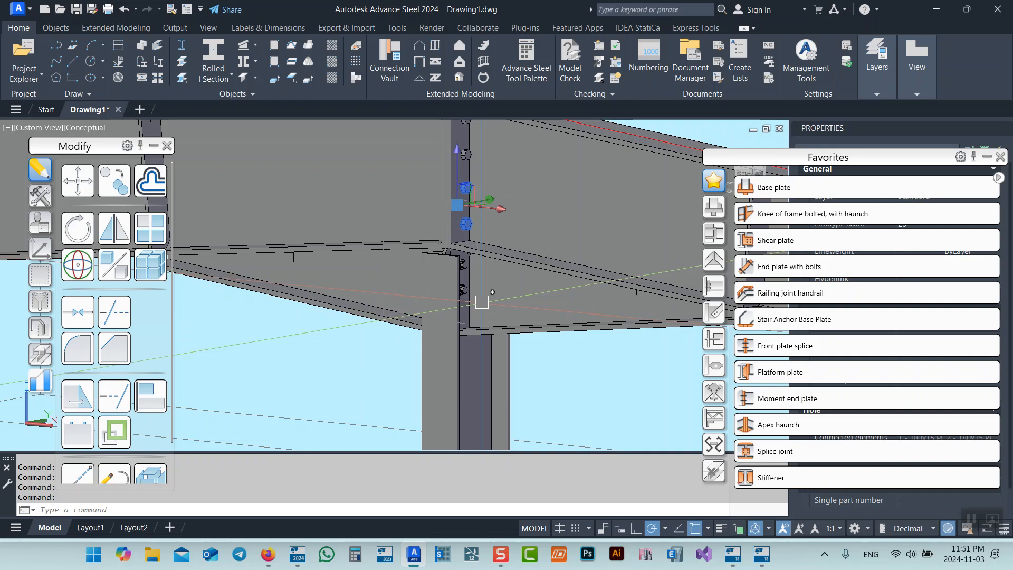
{"action": "middle_click_drag", "start_coordinate": [482, 302], "coordinate": [468, 215], "text": "shift"}
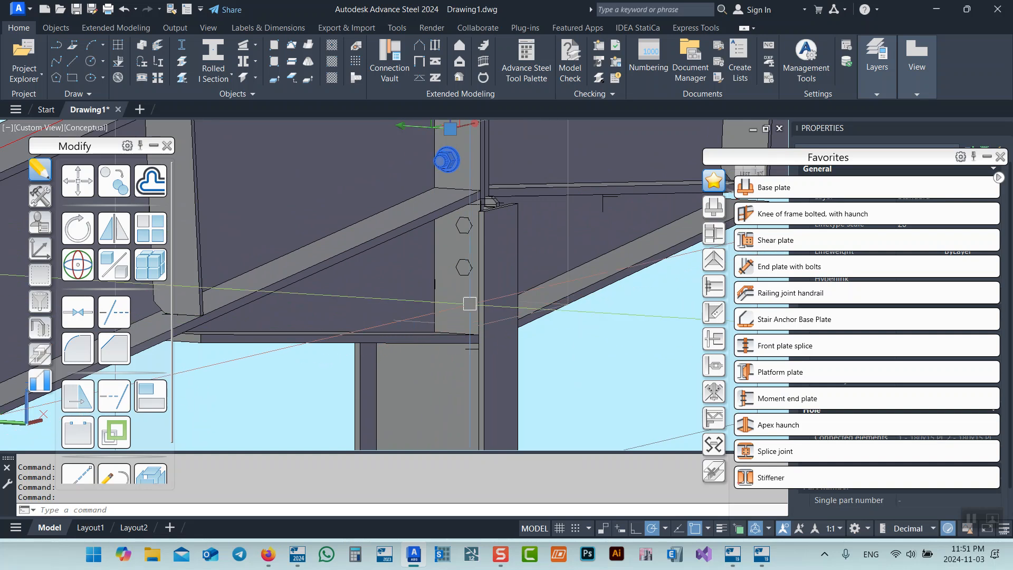
{"action": "scroll", "coordinate": [459, 273], "scroll_direction": "up", "scroll_amount": 3}
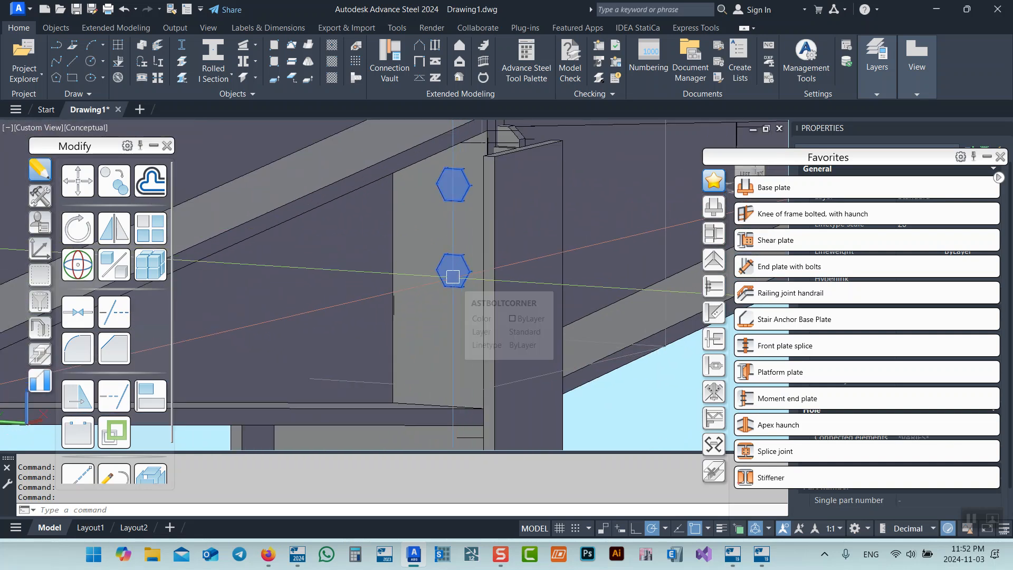
Try to delete the selected haunch bolts at the apex and undo the deletion
{"action": "key", "text": "Delete"}
{"action": "scroll", "coordinate": [441, 288], "scroll_direction": "down", "scroll_amount": 2}
{"action": "scroll", "coordinate": [441, 287], "scroll_direction": "down", "scroll_amount": 2}
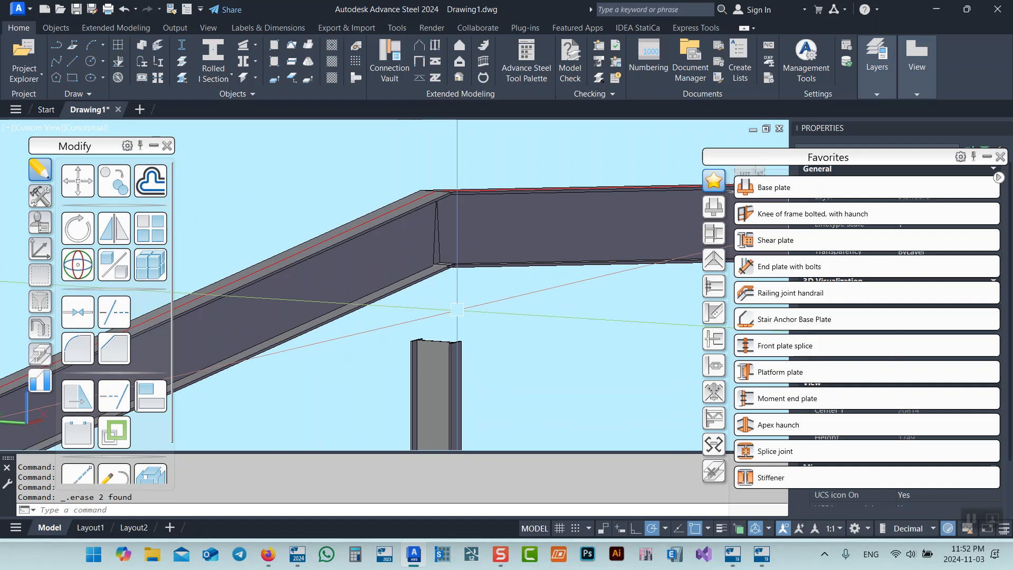
{"action": "key", "text": "ctrl+z"}
{"action": "key", "text": "ctrl+z"}
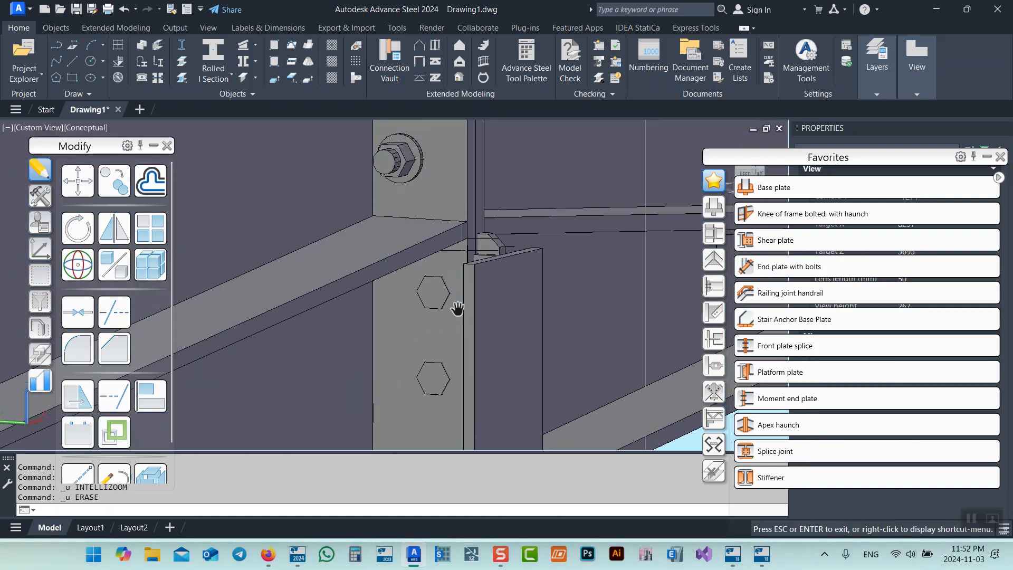
Delete the shear plate that joins the middle column to the left rafter
{"action": "scroll", "coordinate": [501, 252], "scroll_direction": "up", "scroll_amount": 3}
{"action": "left_click", "coordinate": [501, 252]}
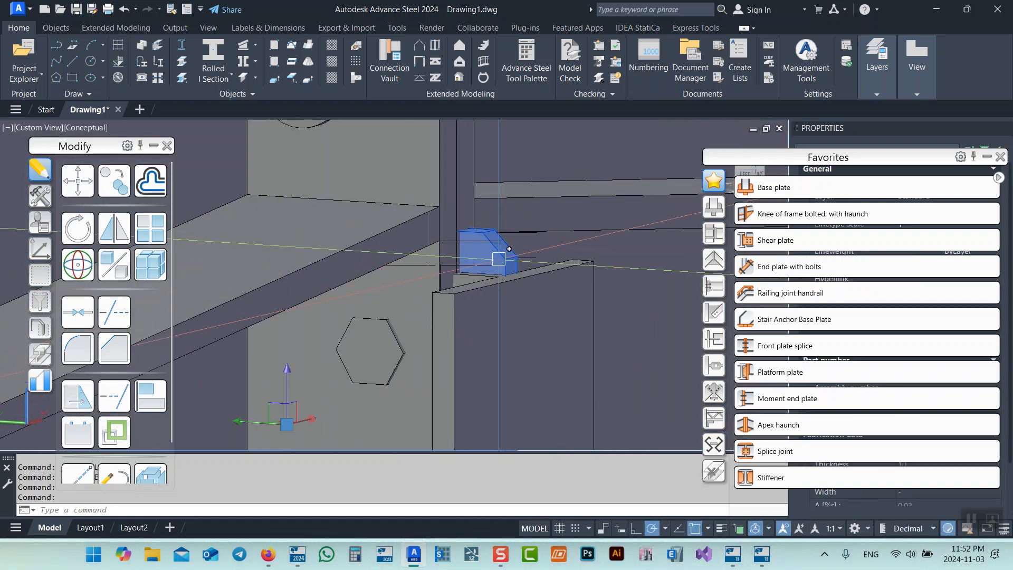
{"action": "key", "text": "Delete"}
{"action": "scroll", "coordinate": [474, 270], "scroll_direction": "down", "scroll_amount": 4}
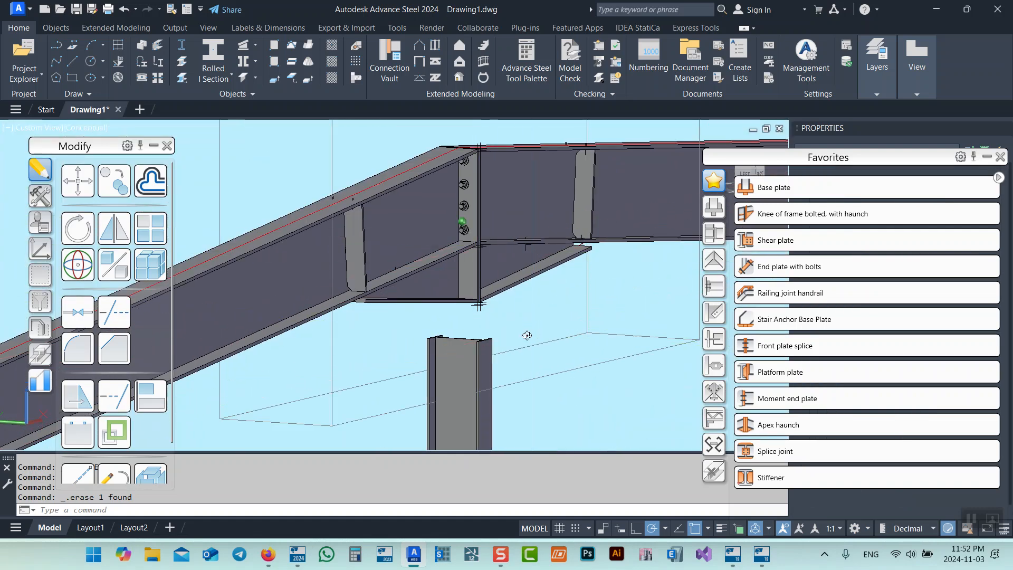
{"action": "middle_click_drag", "start_coordinate": [527, 335], "coordinate": [445, 328], "text": "shift"}
{"action": "scroll", "coordinate": [444, 327], "scroll_direction": "up", "scroll_amount": 5}
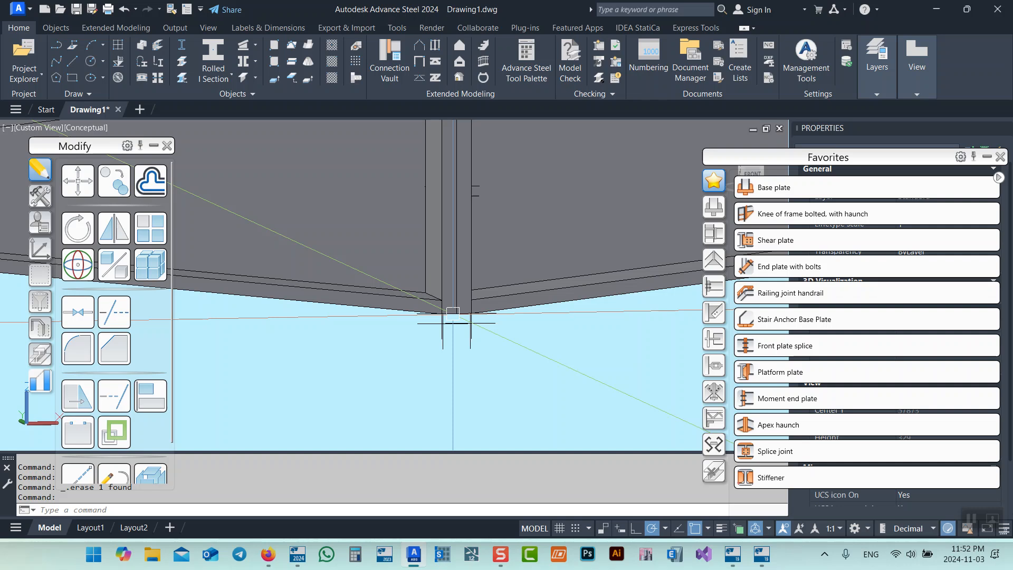
{"action": "left_click", "coordinate": [786, 244]}
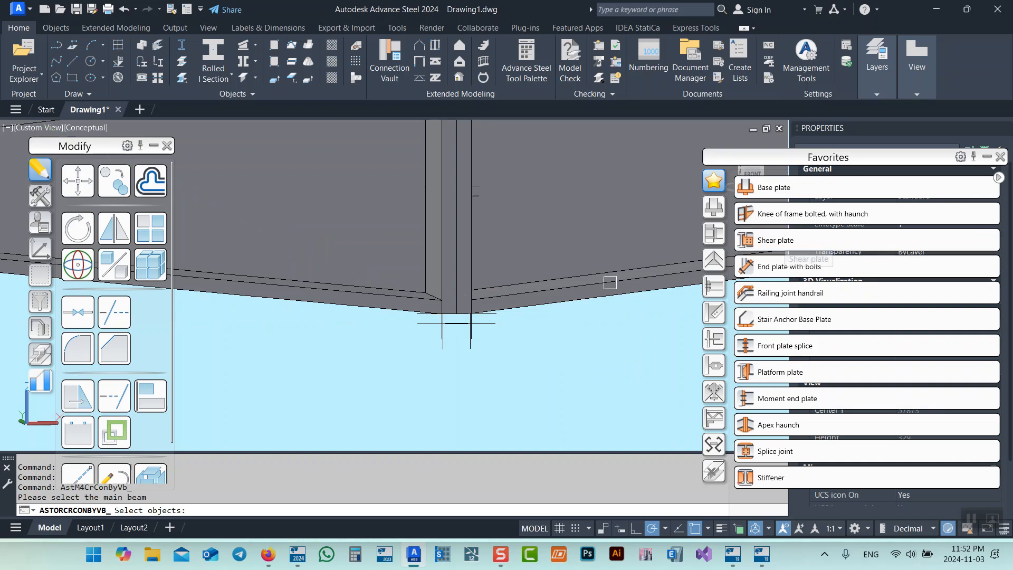
{"action": "scroll", "coordinate": [449, 304], "scroll_direction": "up", "scroll_amount": 3}
{"action": "left_click", "coordinate": [478, 281]}
{"action": "key", "text": "Escape"}
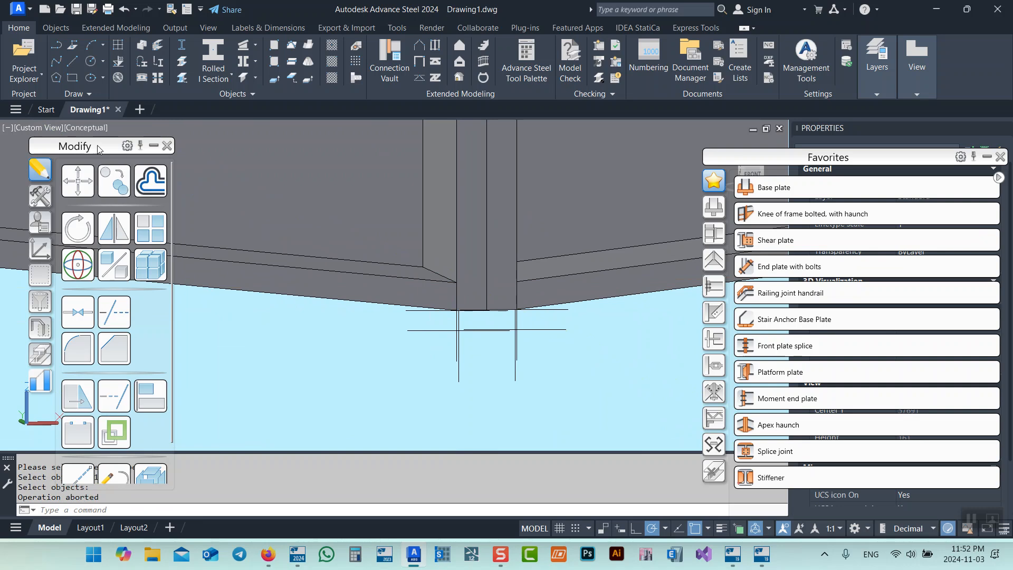
Move the Modify palette clear and create a Shear plate connection with the left apex haunch as main beam and the middle column as secondary
{"action": "left_click_drag", "start_coordinate": [84, 146], "coordinate": [79, 72]}
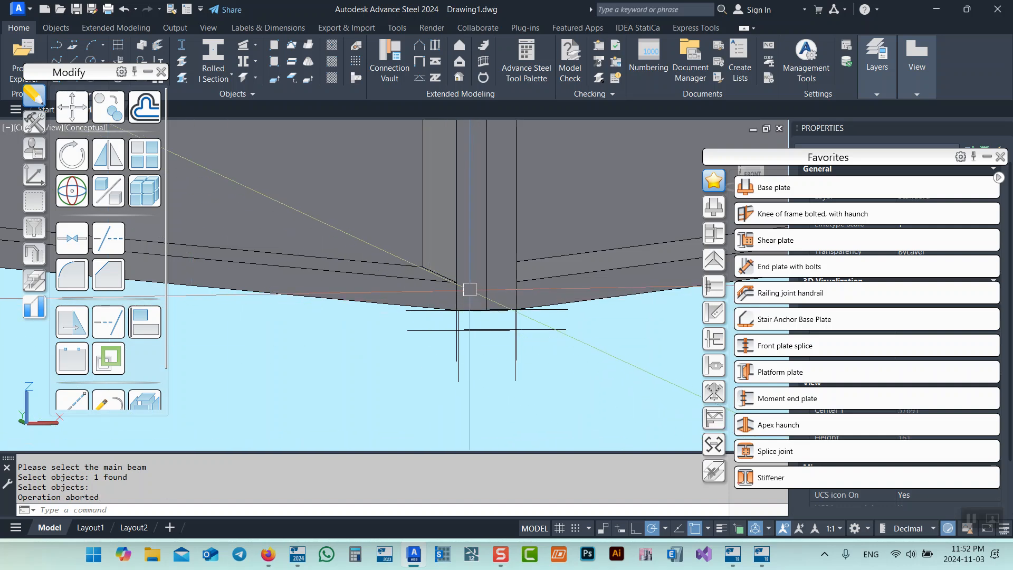
{"action": "mouse_move", "coordinate": [470, 289]}
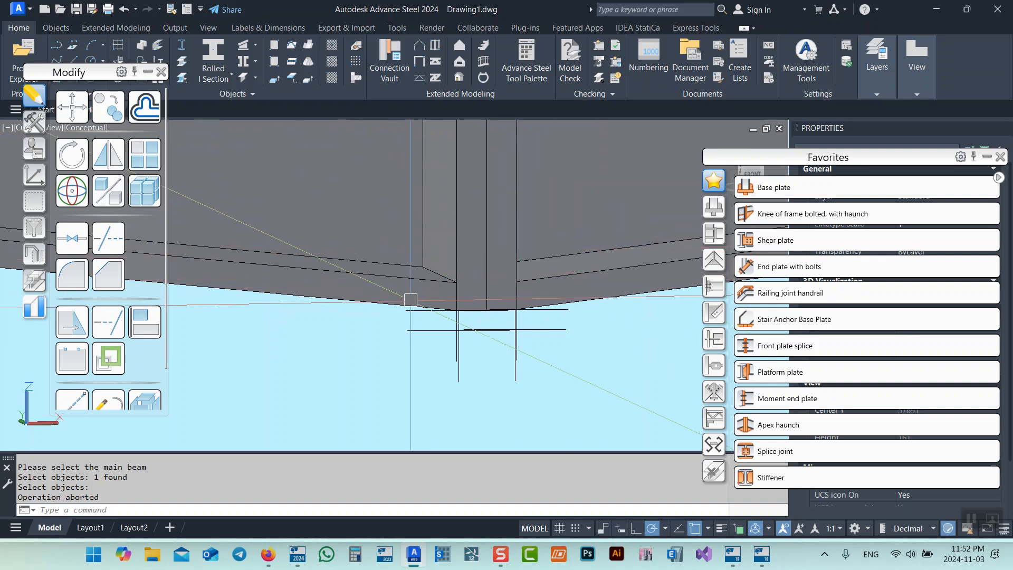
{"action": "left_click", "coordinate": [790, 244]}
{"action": "left_click", "coordinate": [411, 280]}
{"action": "scroll", "coordinate": [491, 300], "scroll_direction": "down", "scroll_amount": 2}
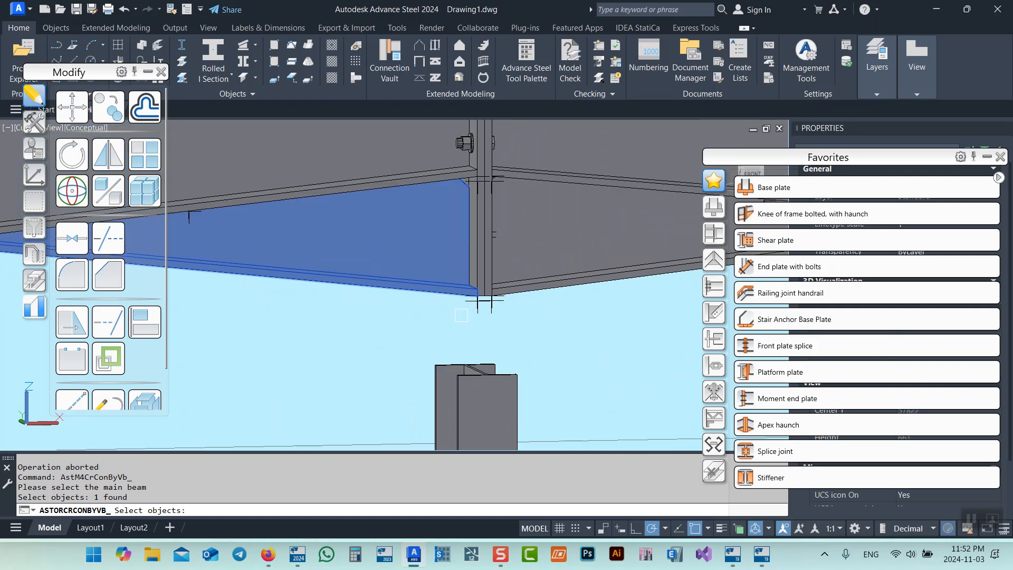
{"action": "key", "text": "Return"}
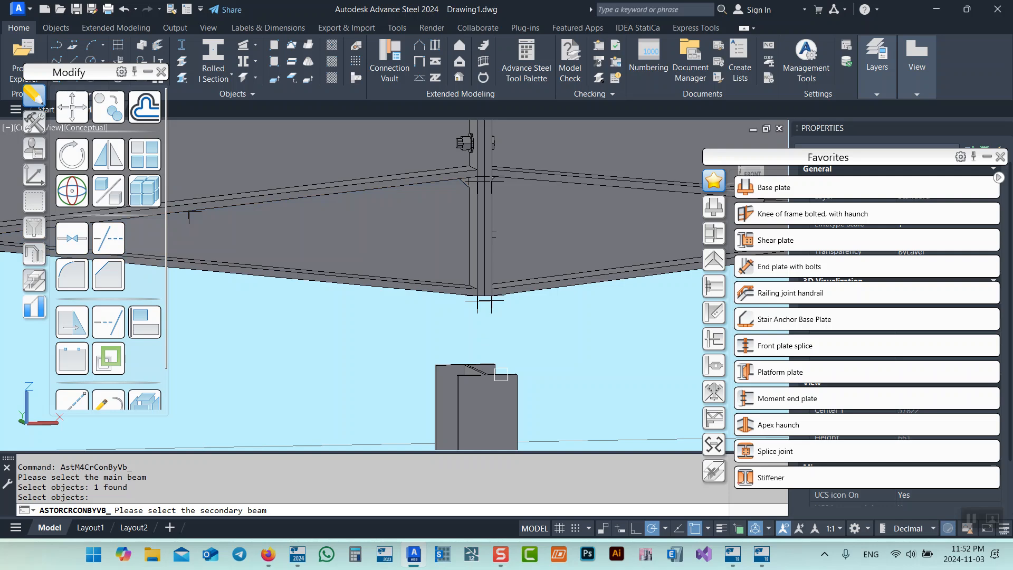
{"action": "left_click", "coordinate": [489, 380]}
{"action": "key", "text": "Return"}
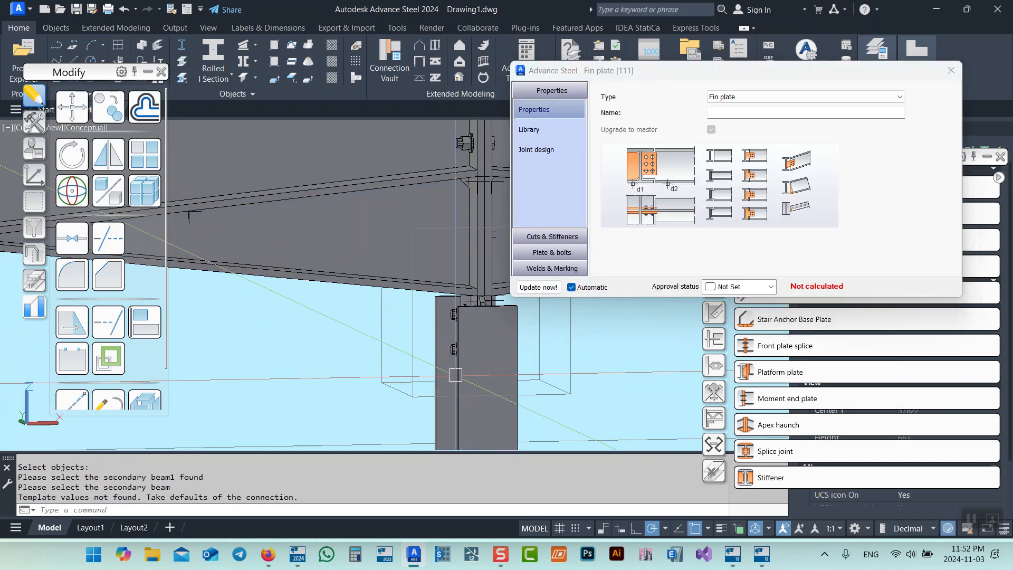
Inspect the new fin plate at the column top and view the plate's own Shape & Material properties
{"action": "middle_click_drag", "start_coordinate": [481, 343], "coordinate": [586, 237], "text": "shift"}
{"action": "scroll", "coordinate": [527, 262], "scroll_direction": "up", "scroll_amount": 5}
{"action": "key", "text": "Escape"}
{"action": "scroll", "coordinate": [452, 256], "scroll_direction": "down", "scroll_amount": 2}
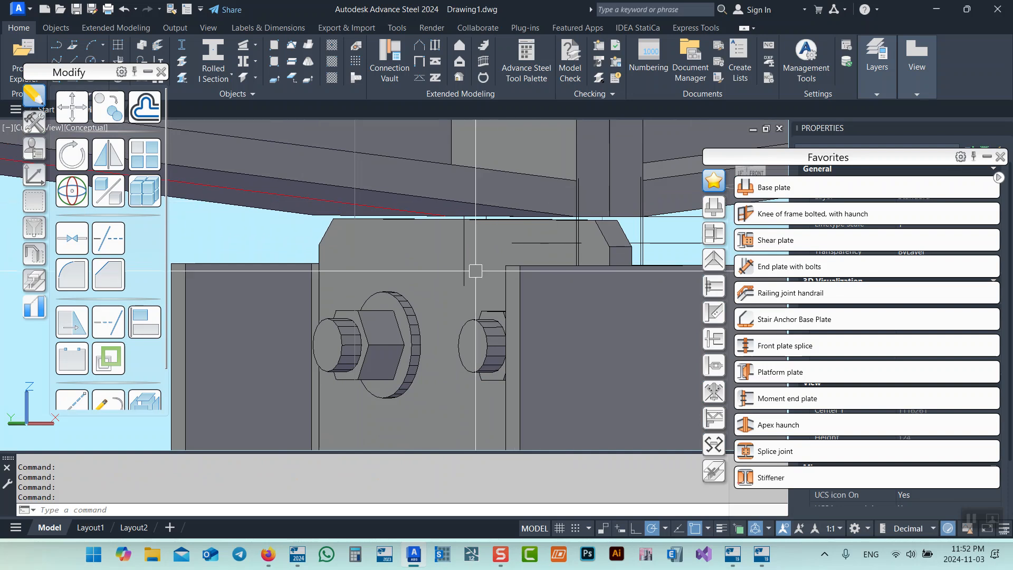
{"action": "double_click", "coordinate": [433, 256]}
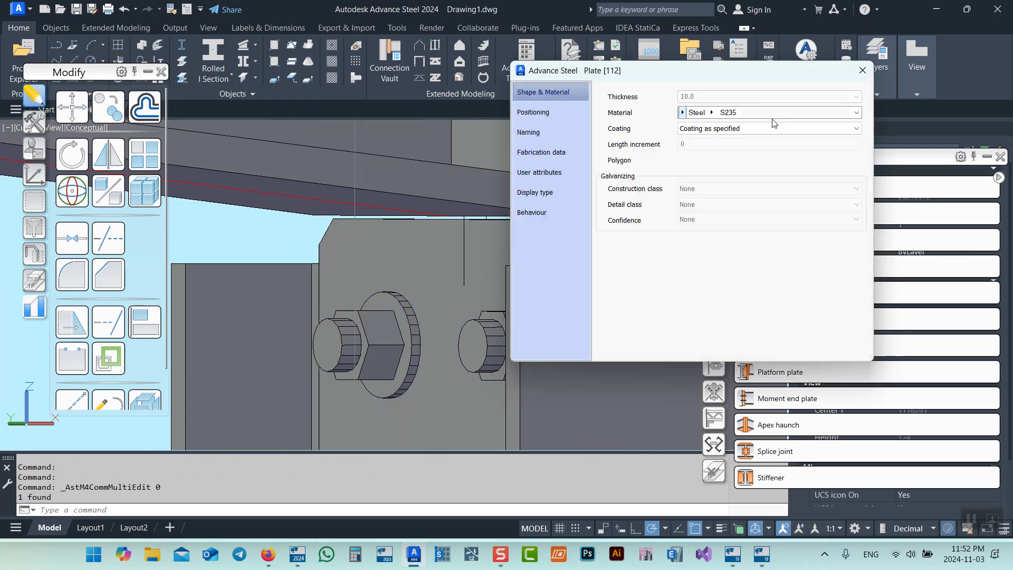
{"action": "left_click", "coordinate": [862, 71]}
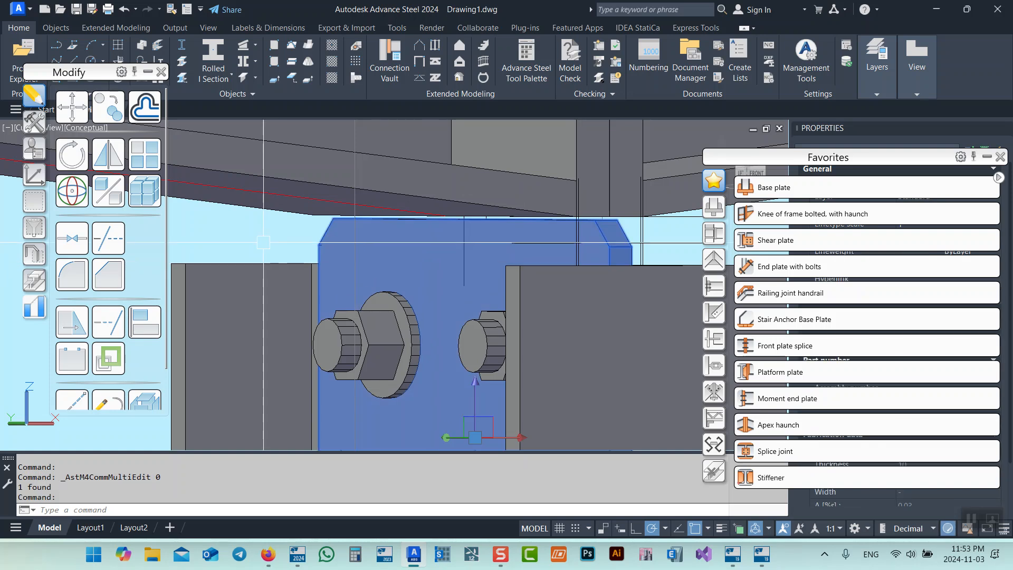
Open the fin plate joint's properties and review its beam cut, top notch, bottom notch and beam stiffener settings
{"action": "right_click", "coordinate": [265, 328]}
{"action": "left_click", "coordinate": [365, 340]}
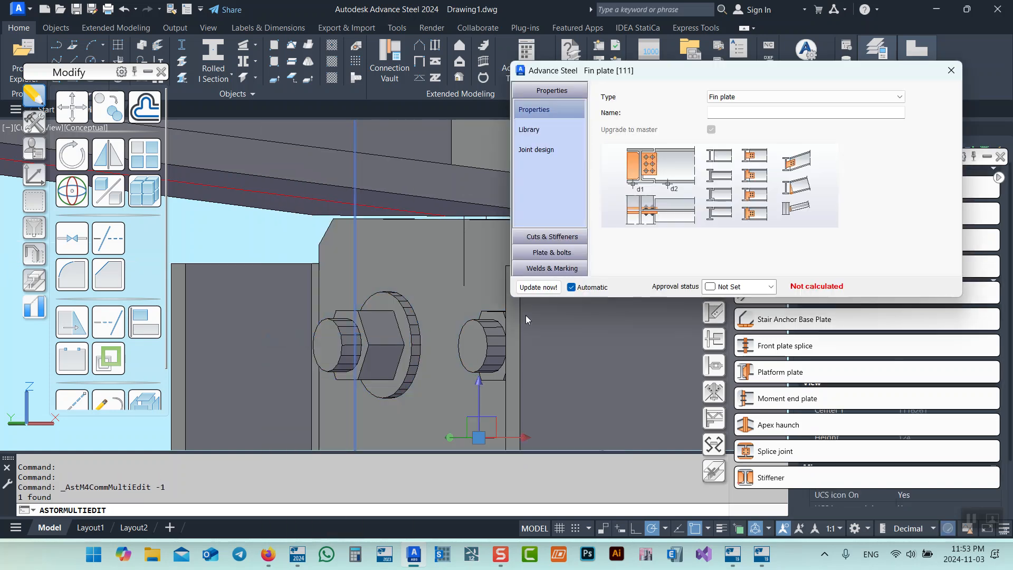
{"action": "left_click", "coordinate": [547, 236]}
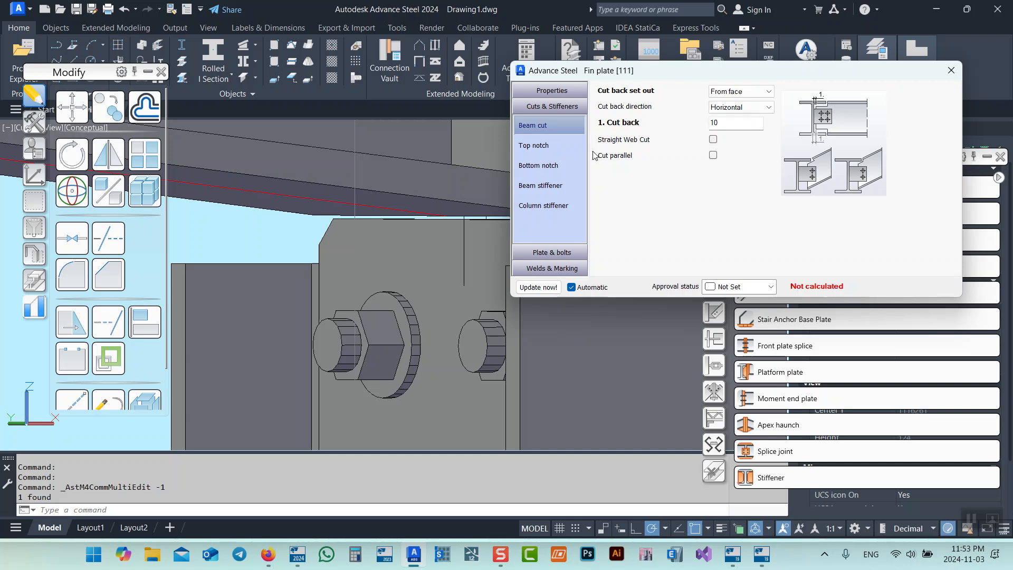
{"action": "left_click", "coordinate": [555, 150]}
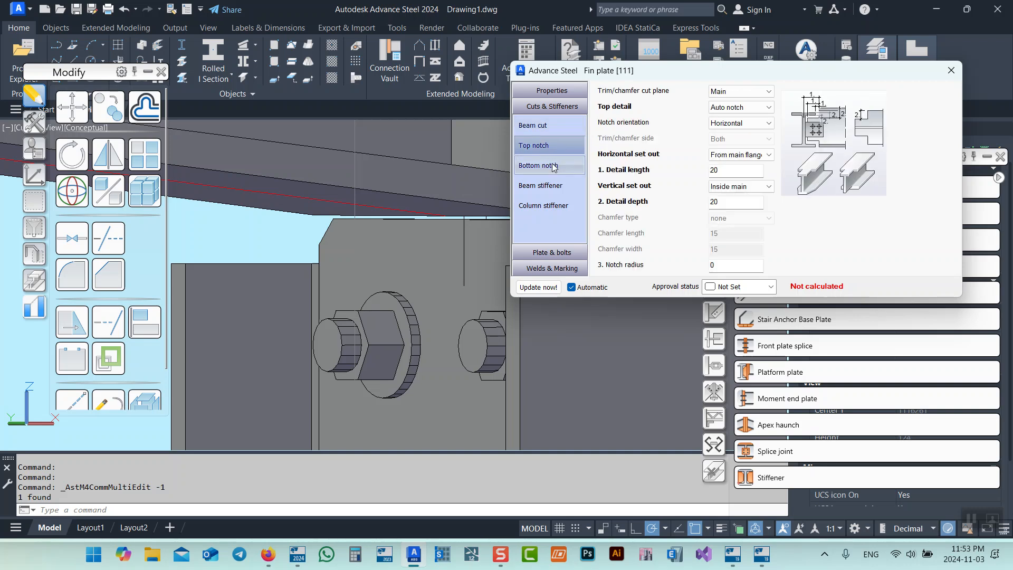
{"action": "left_click", "coordinate": [554, 166]}
{"action": "left_click", "coordinate": [549, 146]}
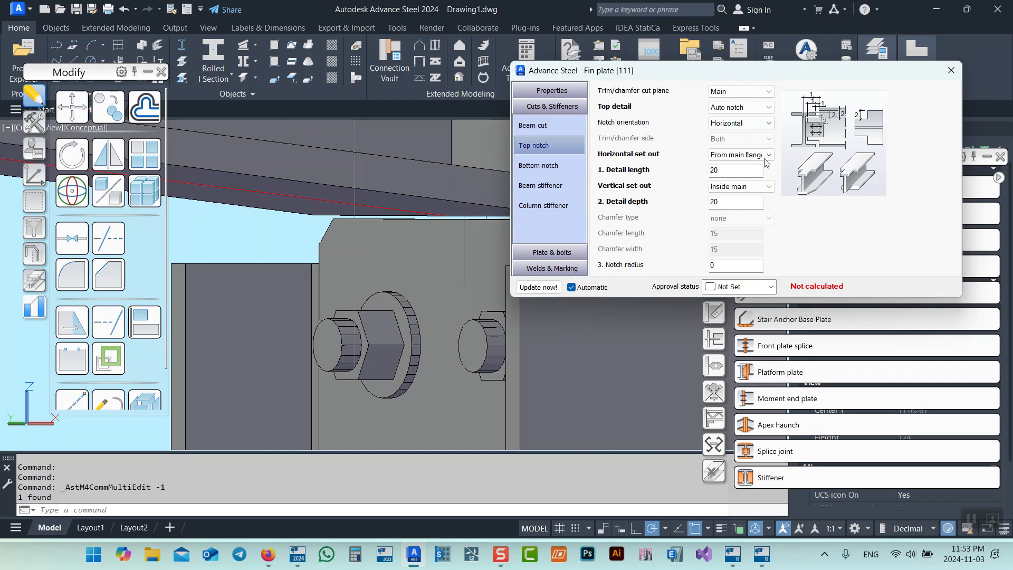
{"action": "left_click", "coordinate": [565, 164]}
{"action": "left_click", "coordinate": [555, 186]}
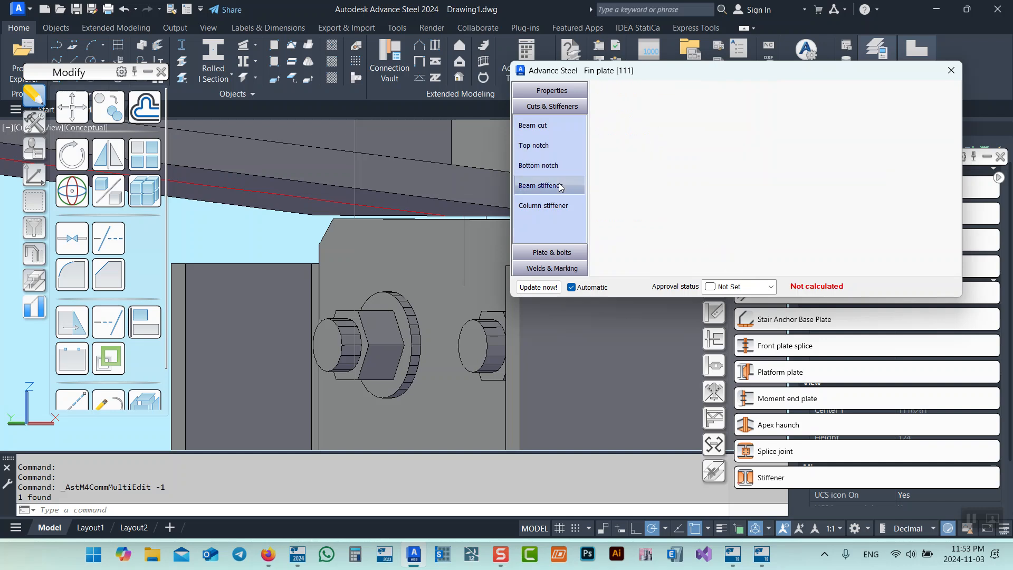
Set both the edge distance and the end edge distance of the fin plate's horizontal bolts to 40
{"action": "left_click", "coordinate": [562, 253]}
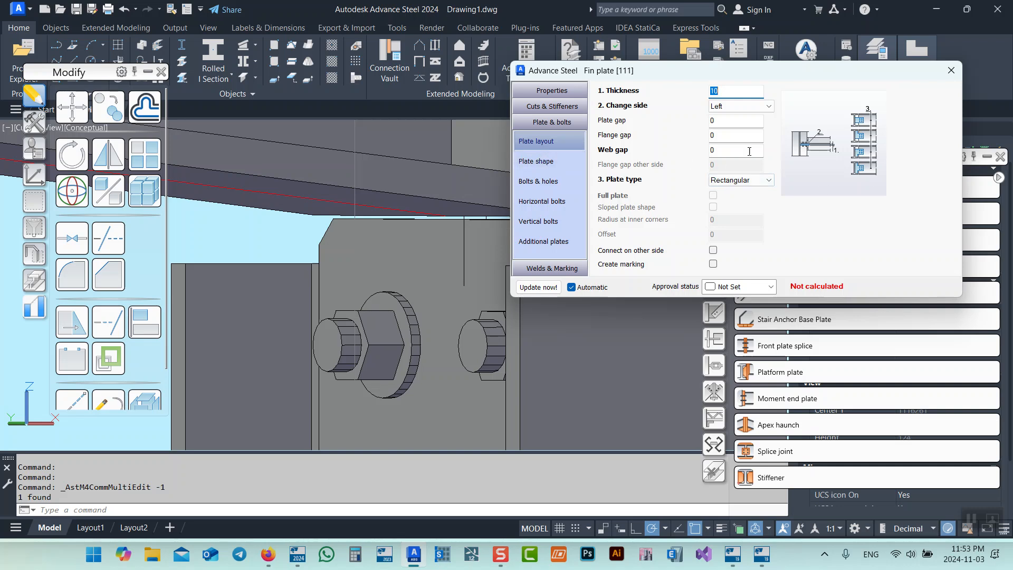
{"action": "left_click", "coordinate": [538, 161]}
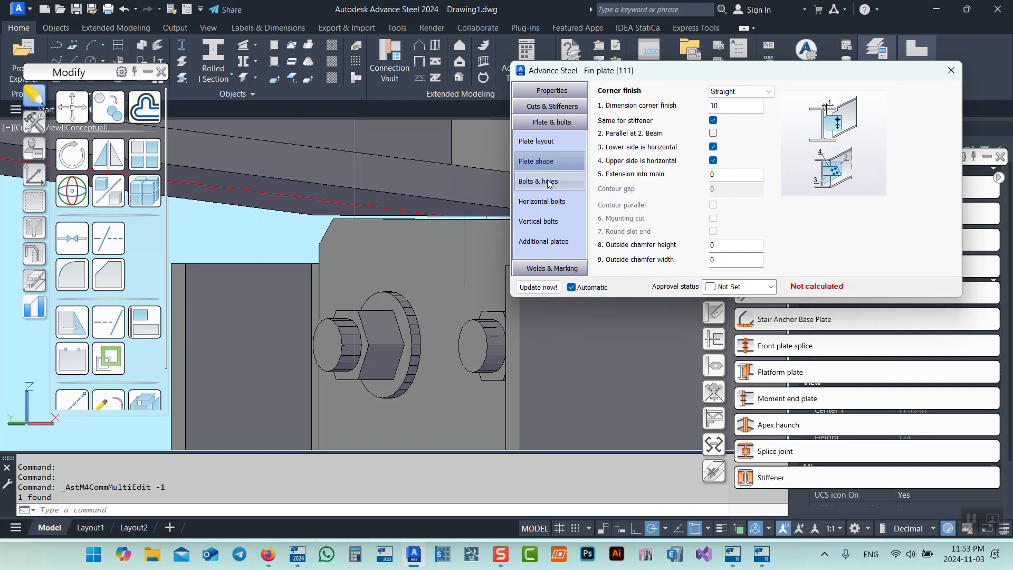
{"action": "left_click", "coordinate": [549, 182]}
{"action": "left_click", "coordinate": [553, 202]}
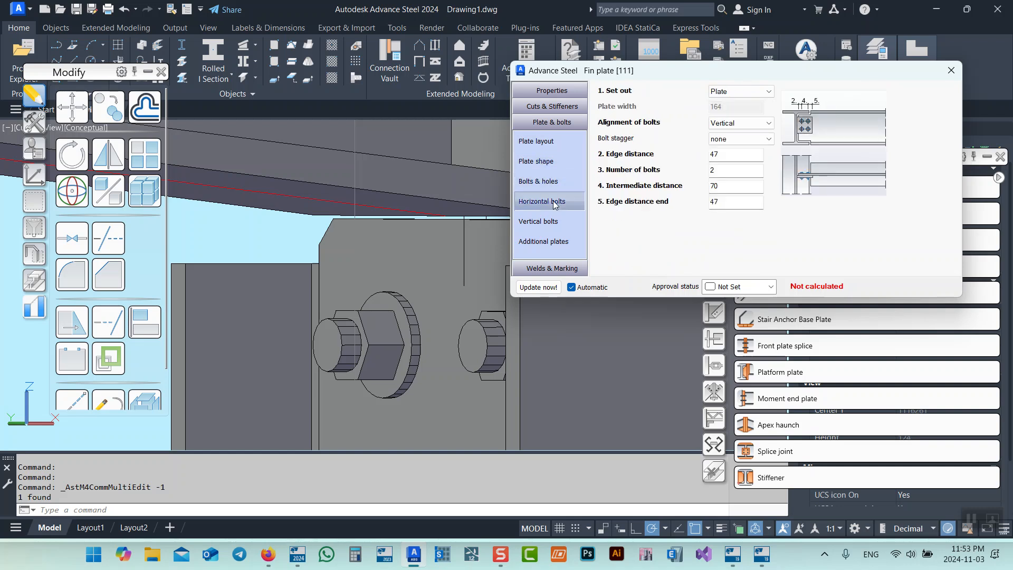
{"action": "left_click", "coordinate": [724, 155]}
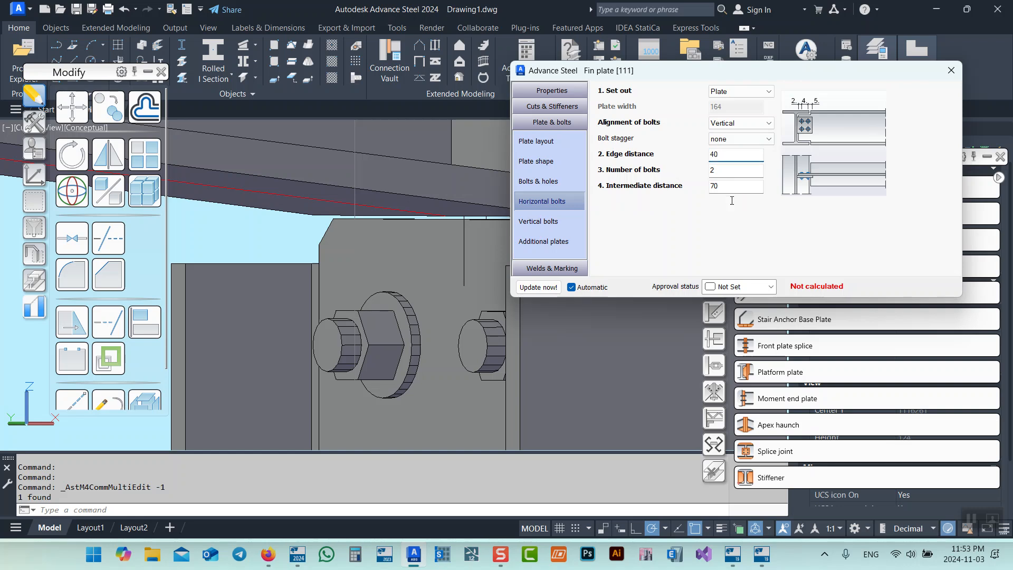
{"action": "left_click", "coordinate": [732, 200]}
{"action": "type", "text": "40"}
{"action": "key", "text": "Return"}
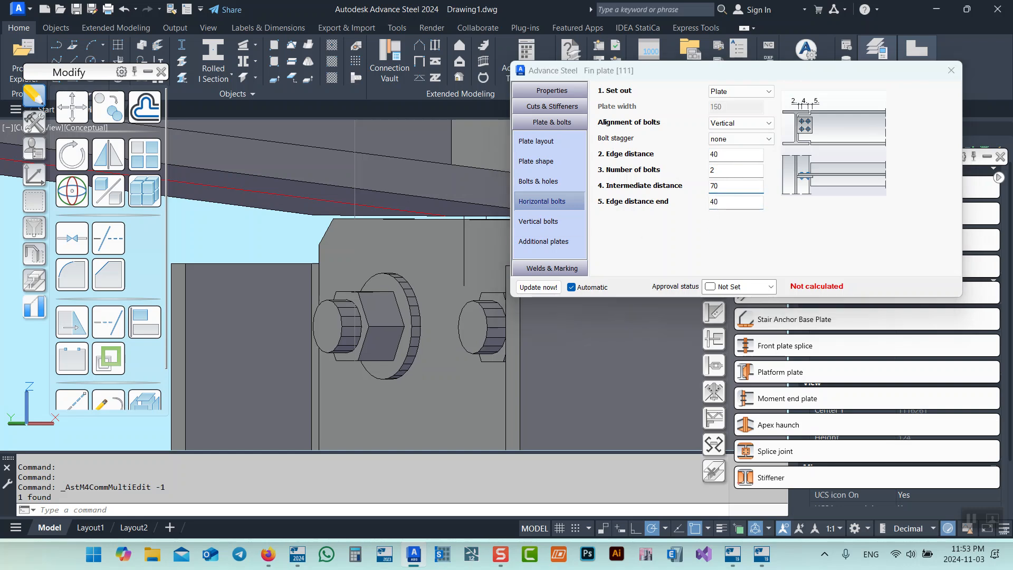
Set the starting edge distance of the fin plate's horizontal bolts to 100
{"action": "double_click", "coordinate": [735, 157]}
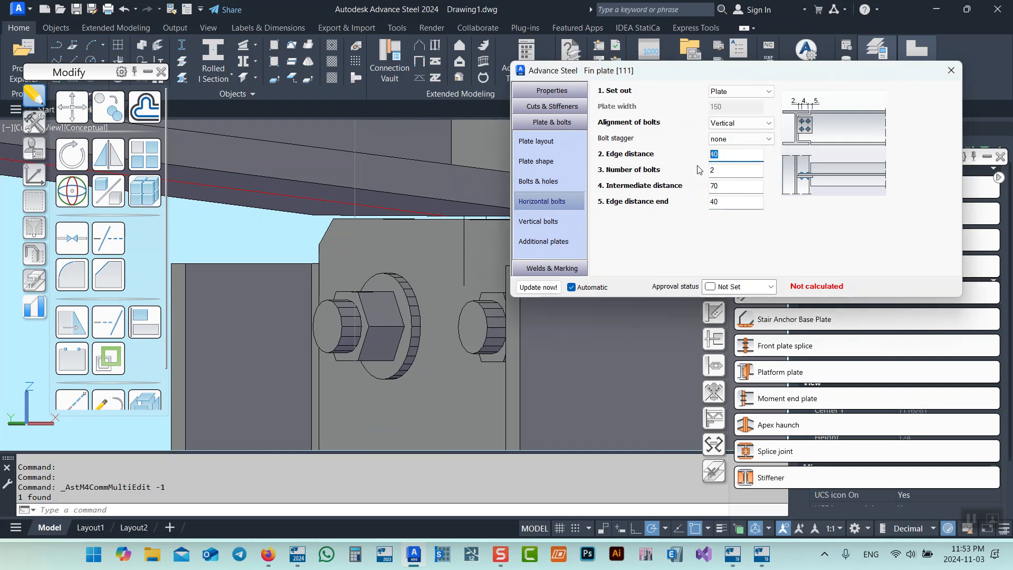
{"action": "left_click", "coordinate": [729, 187]}
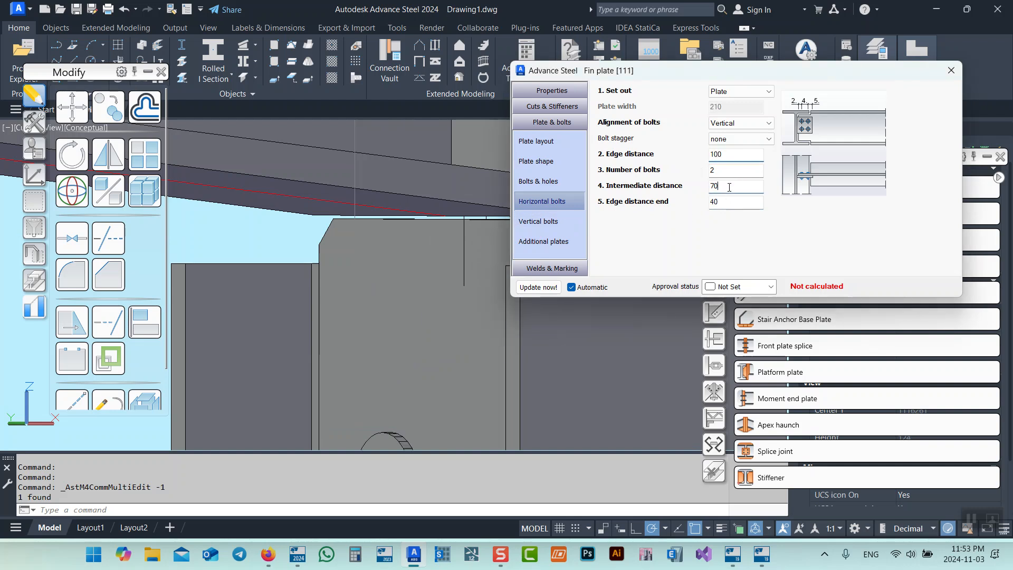
{"action": "key", "text": "Return"}
{"action": "scroll", "coordinate": [434, 202], "scroll_direction": "down", "scroll_amount": 3}
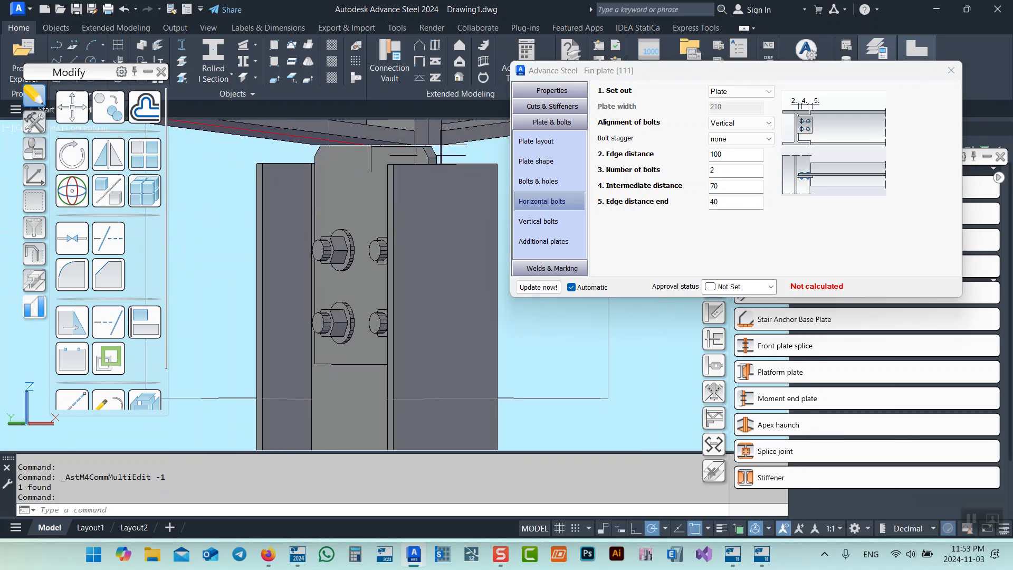
Review the fin plate's vertical bolt and additional plate settings and examine the chamfered plate corner and bolts at the column top
{"action": "scroll", "coordinate": [401, 222], "scroll_direction": "up", "scroll_amount": 5}
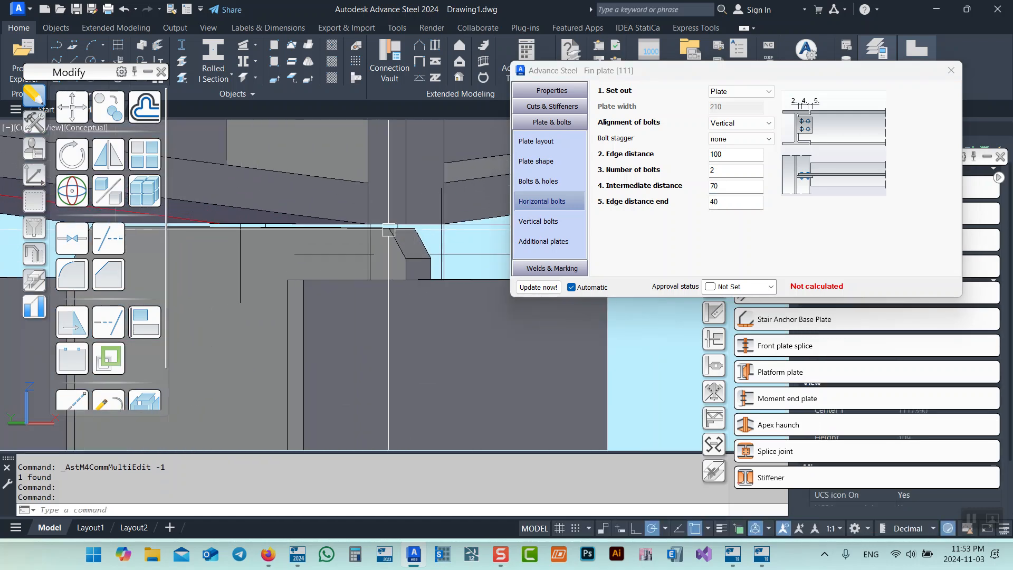
{"action": "left_click", "coordinate": [564, 222]}
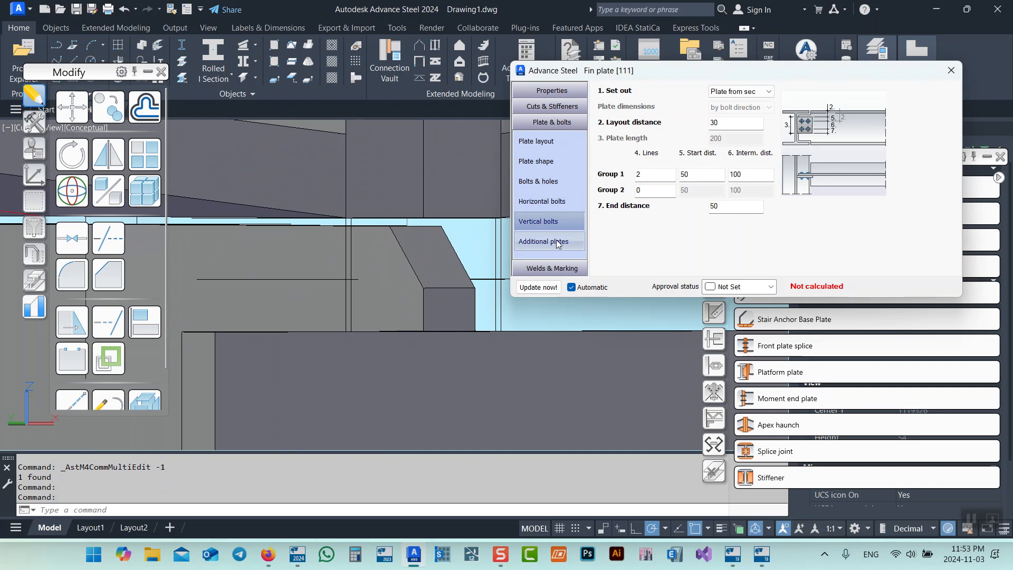
{"action": "left_click", "coordinate": [557, 244]}
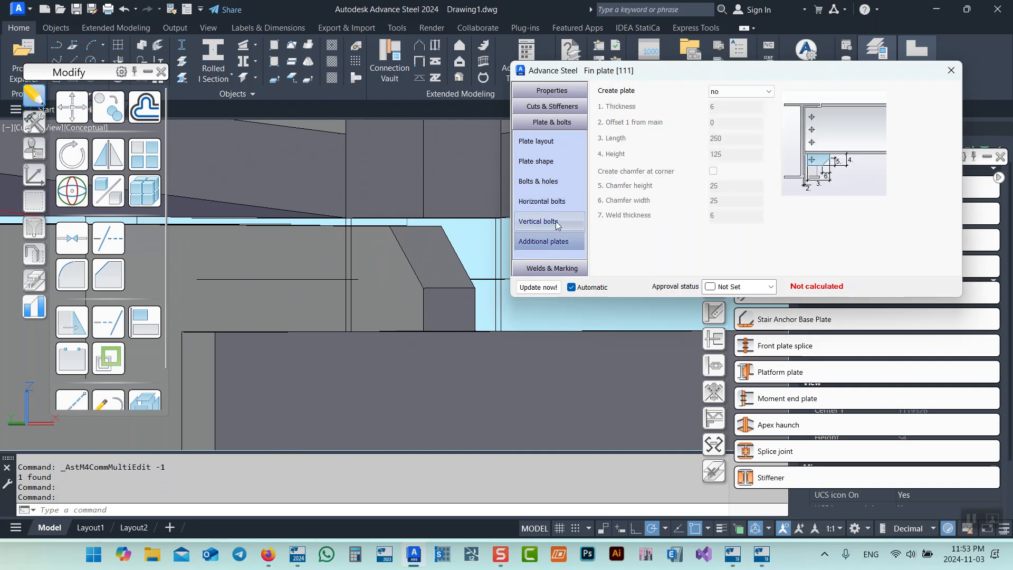
{"action": "scroll", "coordinate": [416, 260], "scroll_direction": "down", "scroll_amount": 3}
{"action": "scroll", "coordinate": [312, 278], "scroll_direction": "up", "scroll_amount": 4}
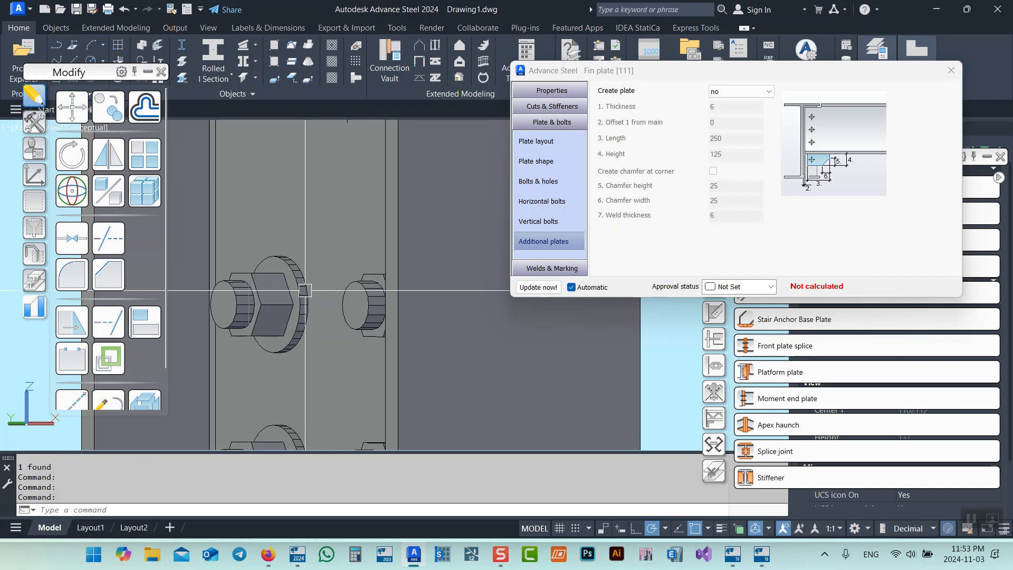
{"action": "scroll", "coordinate": [305, 291], "scroll_direction": "down", "scroll_amount": 4}
{"action": "scroll", "coordinate": [357, 238], "scroll_direction": "up", "scroll_amount": 3}
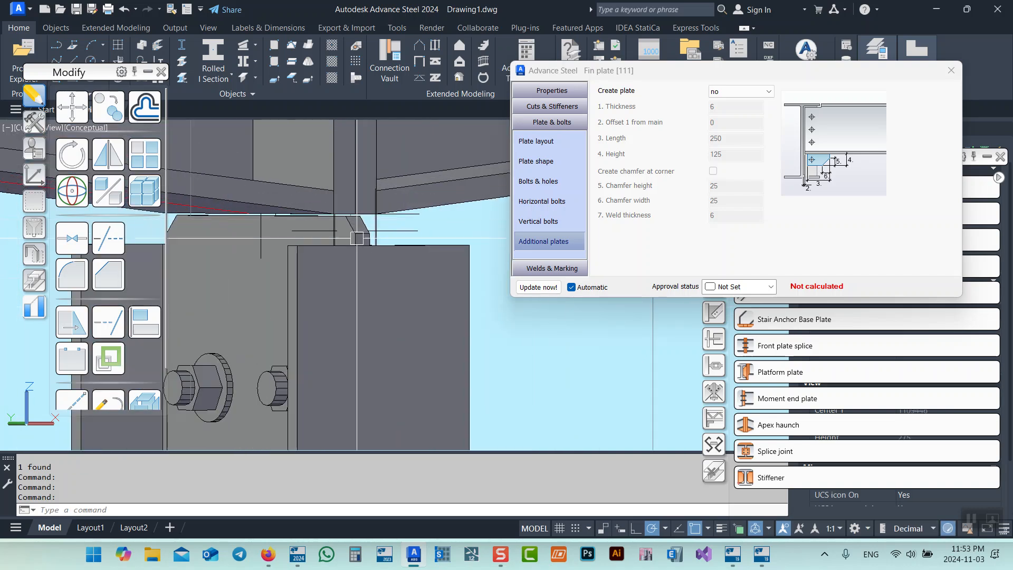
{"action": "middle_click_drag", "start_coordinate": [316, 262], "coordinate": [391, 220]}
{"action": "scroll", "coordinate": [437, 171], "scroll_direction": "up", "scroll_amount": 3}
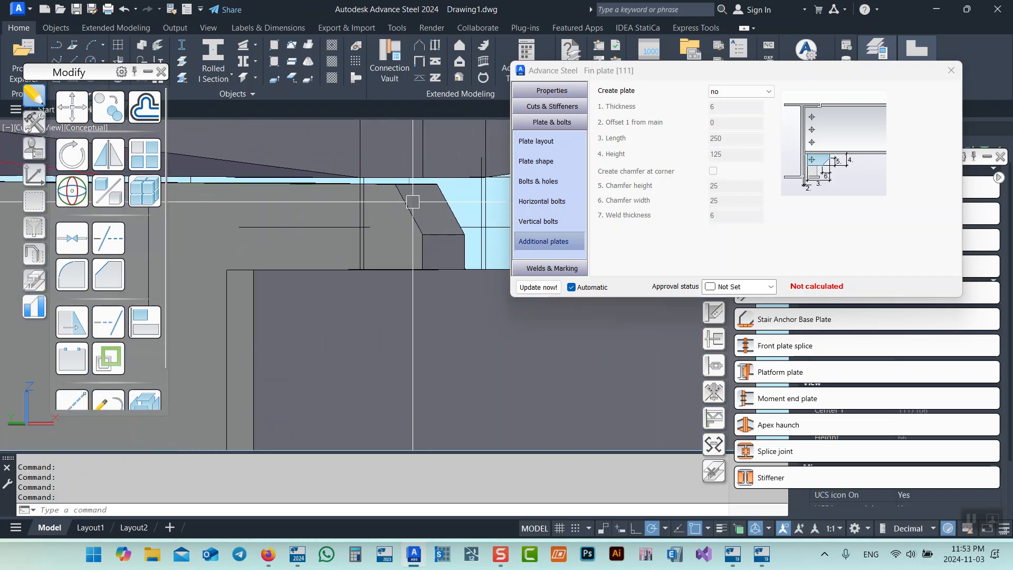
{"action": "scroll", "coordinate": [381, 203], "scroll_direction": "down", "scroll_amount": 3}
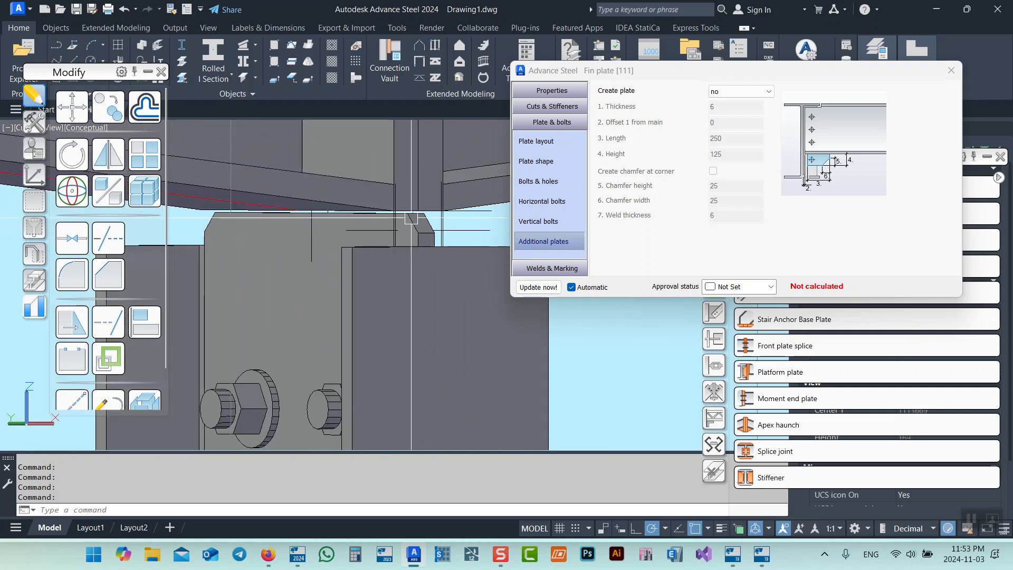
Recheck the vertical and horizontal bolt settings of the fin plate and close the joint's properties
{"action": "left_click", "coordinate": [568, 226]}
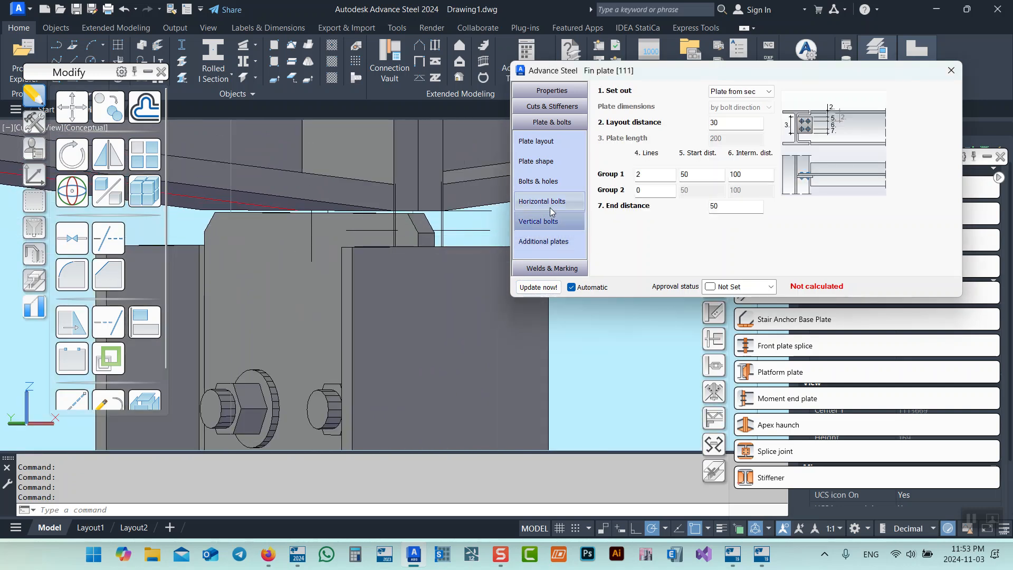
{"action": "left_click", "coordinate": [551, 203]}
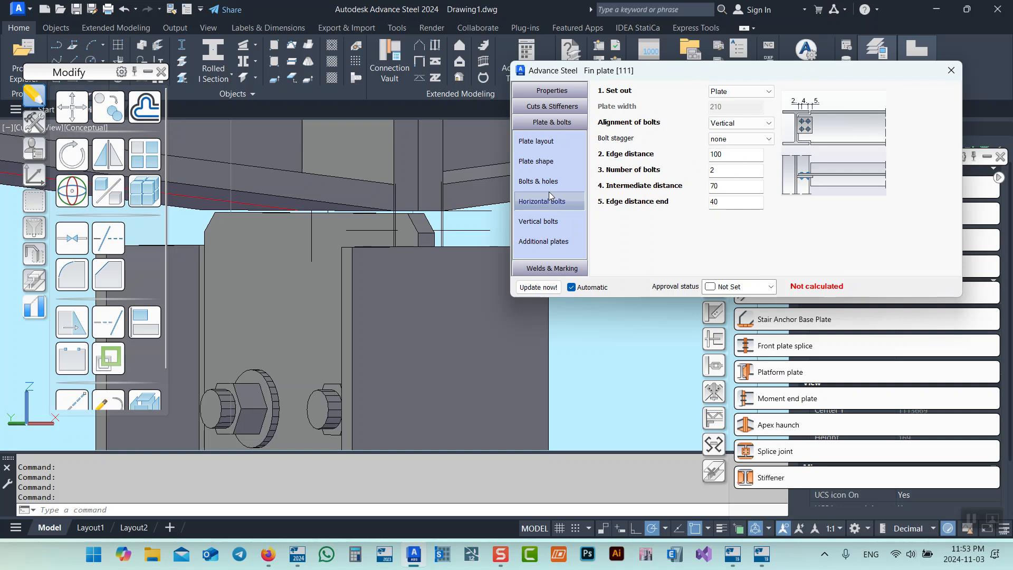
{"action": "scroll", "coordinate": [436, 251], "scroll_direction": "down", "scroll_amount": 4}
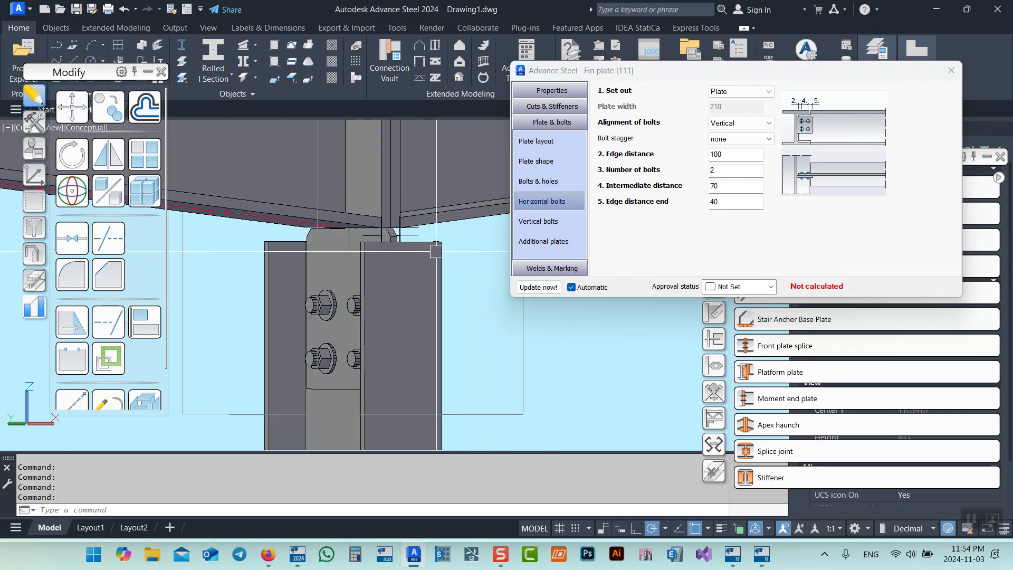
{"action": "left_click", "coordinate": [951, 70]}
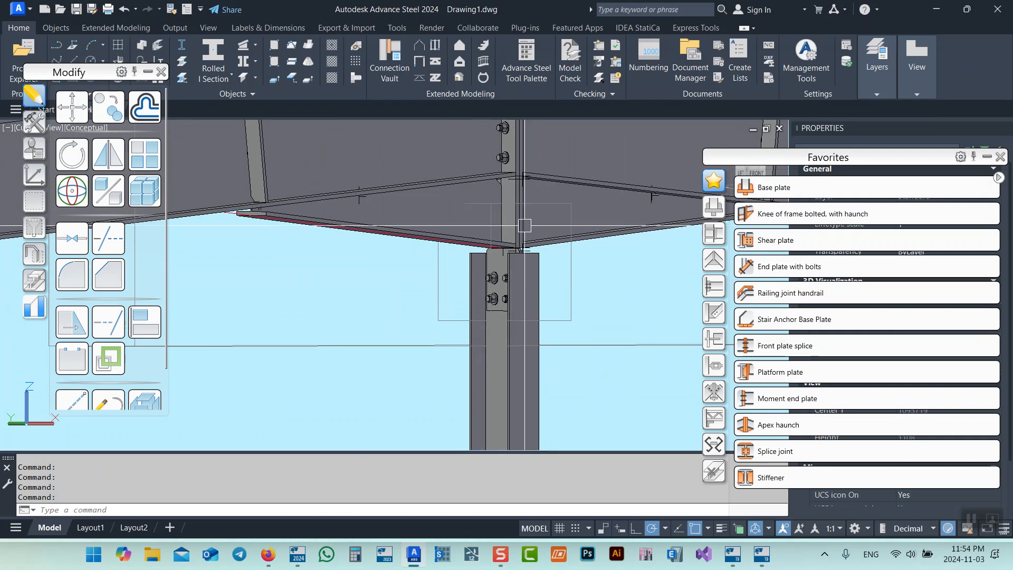
{"action": "middle_click_drag", "start_coordinate": [501, 269], "coordinate": [470, 296], "text": "shift"}
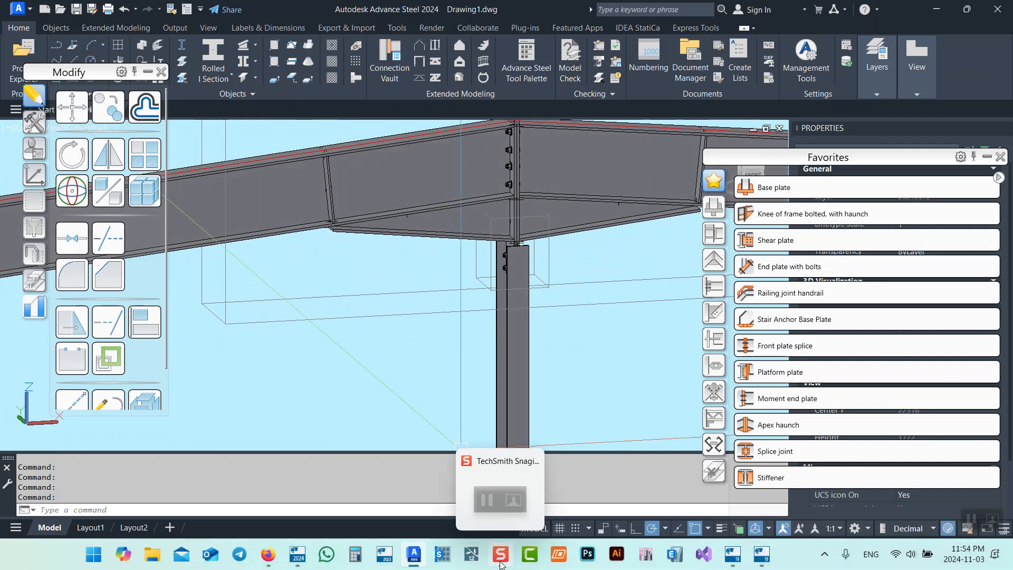
Switch to Tekla Structures and examine how the selected rafter assembly includes the shear plate at the column top
{"action": "mouse_move", "coordinate": [411, 565]}
{"action": "left_click", "coordinate": [297, 554]}
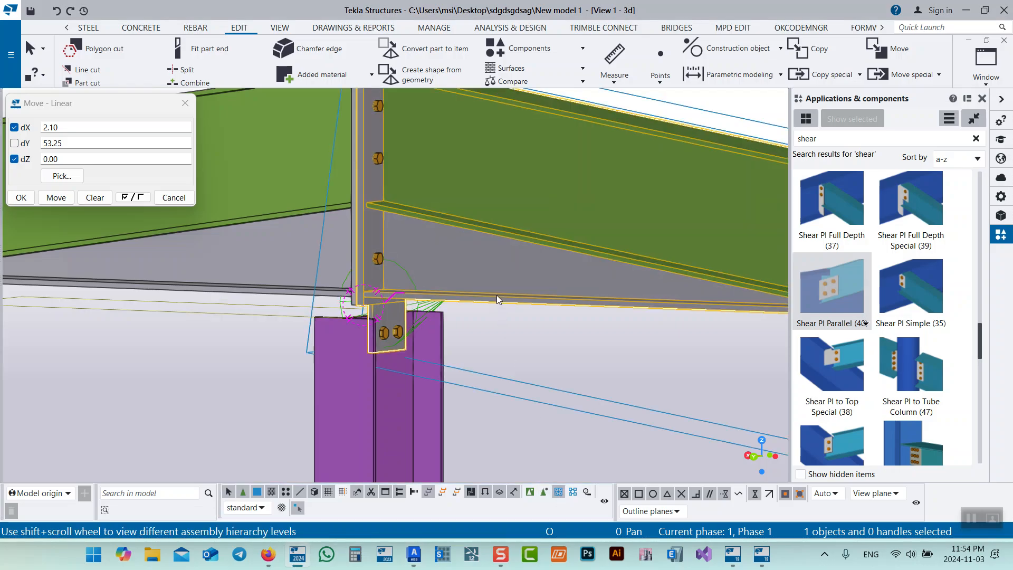
{"action": "scroll", "coordinate": [397, 320], "scroll_direction": "down", "scroll_amount": 3}
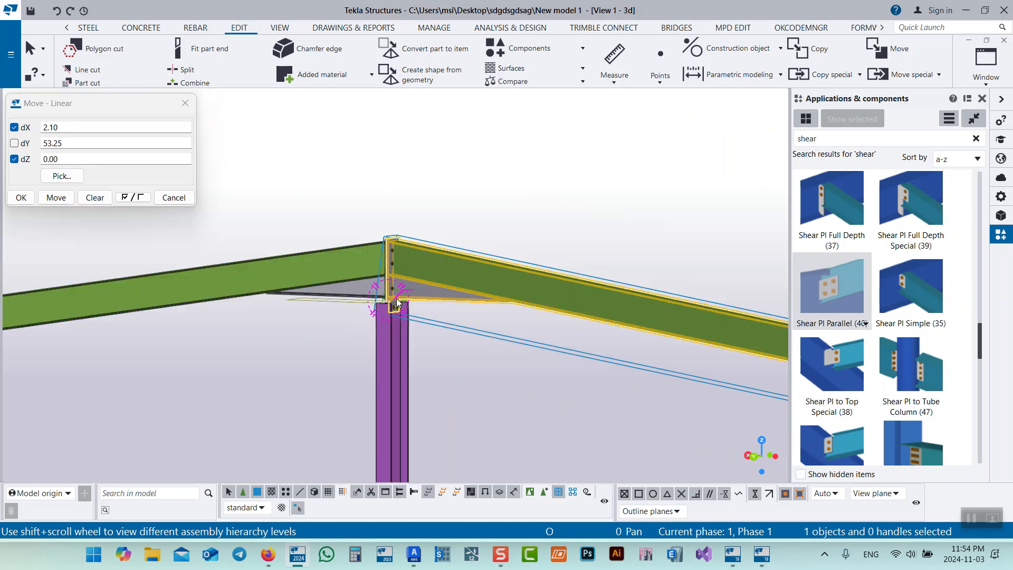
{"action": "scroll", "coordinate": [397, 322], "scroll_direction": "up", "scroll_amount": 5}
{"action": "scroll", "coordinate": [396, 319], "scroll_direction": "down", "scroll_amount": 3}
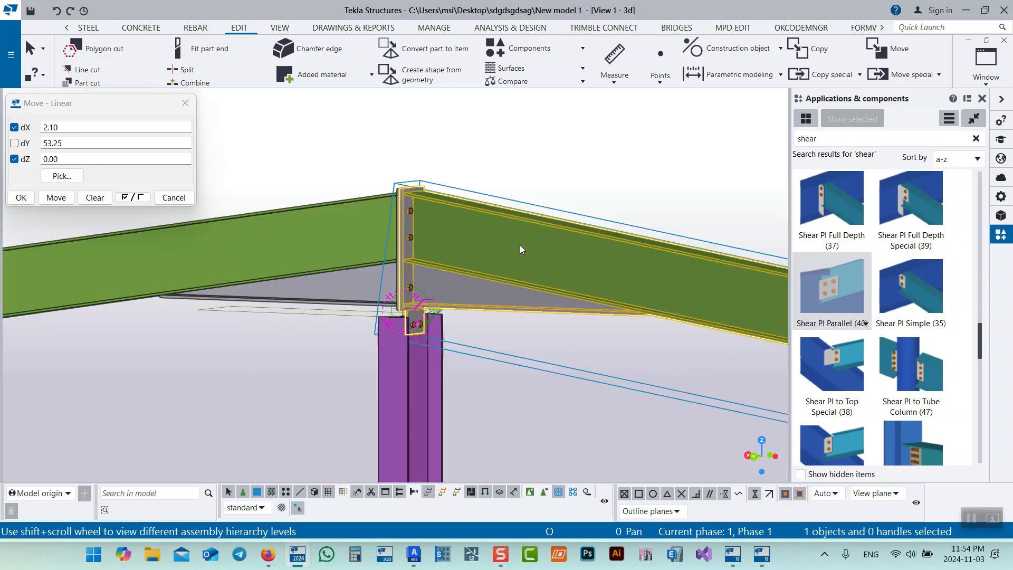
{"action": "scroll", "coordinate": [424, 285], "scroll_direction": "up", "scroll_amount": 3}
{"action": "scroll", "coordinate": [422, 294], "scroll_direction": "down", "scroll_amount": 3}
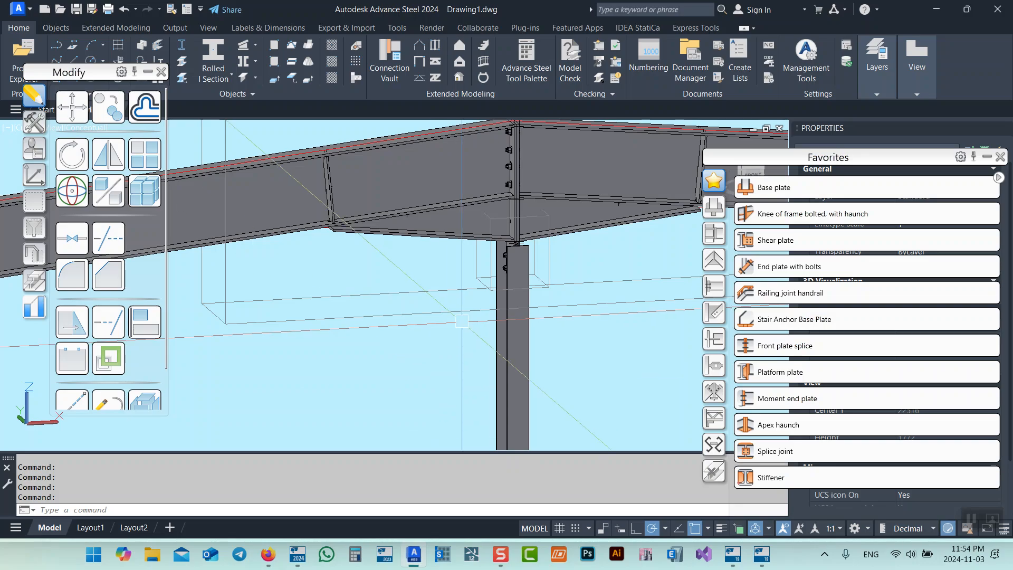
In Advance Steel, mark all parts shop-connected to the left rafter and check the marked assembly at the fin plate, knee and apex
{"action": "left_click", "coordinate": [33, 203]}
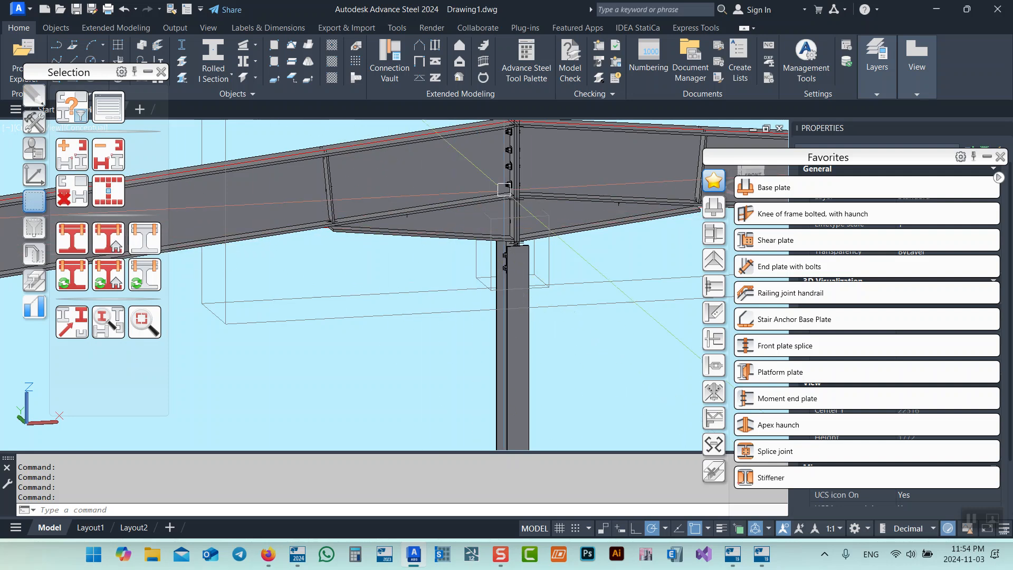
{"action": "middle_click_drag", "start_coordinate": [470, 195], "coordinate": [522, 229]}
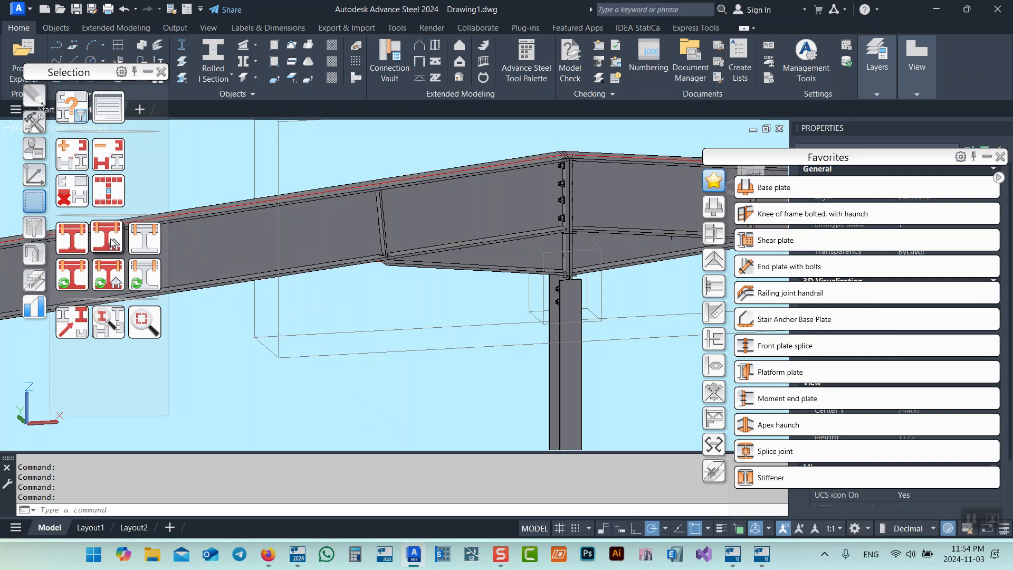
{"action": "left_click", "coordinate": [111, 240]}
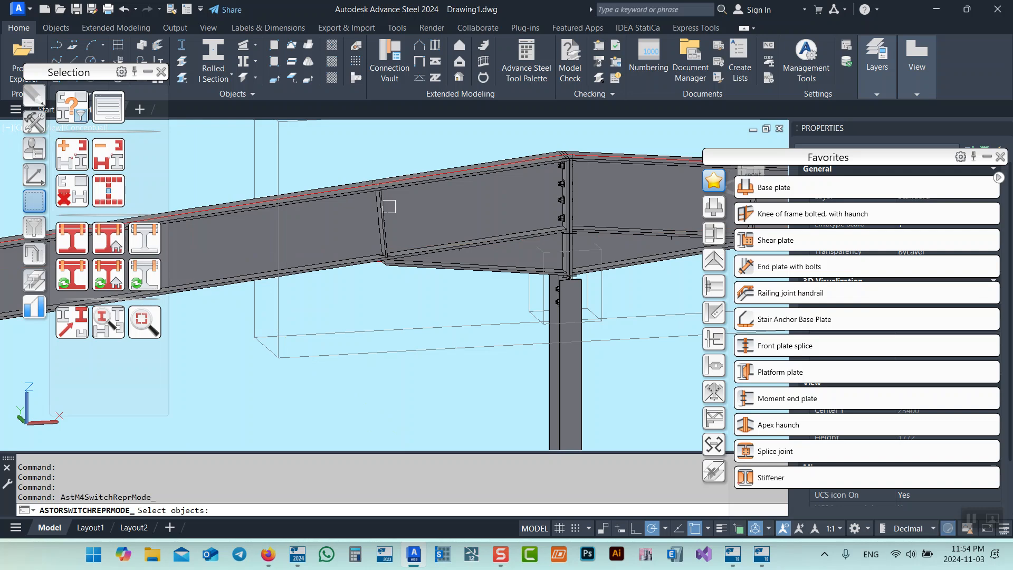
{"action": "left_click", "coordinate": [422, 203]}
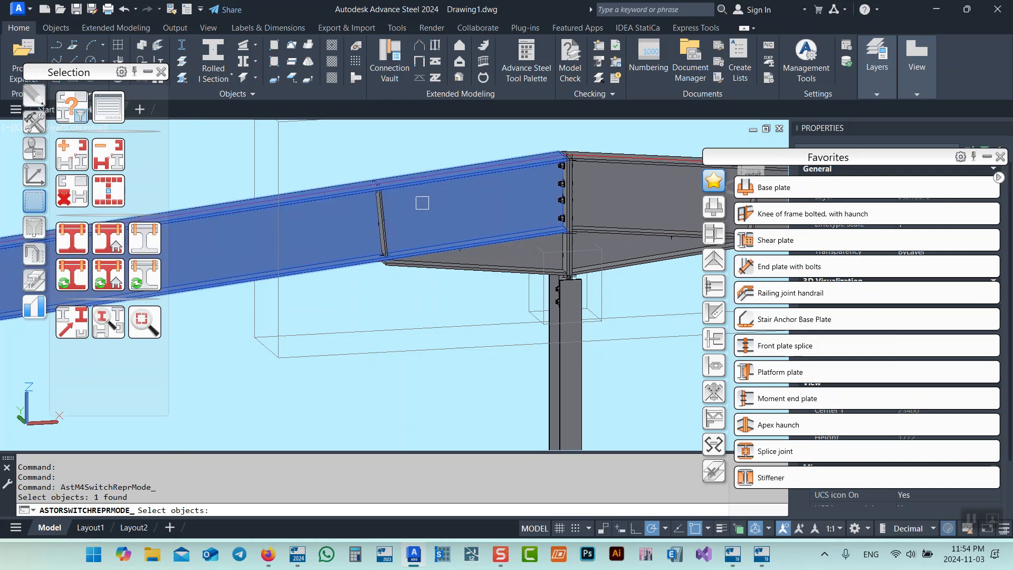
{"action": "key", "text": "Return"}
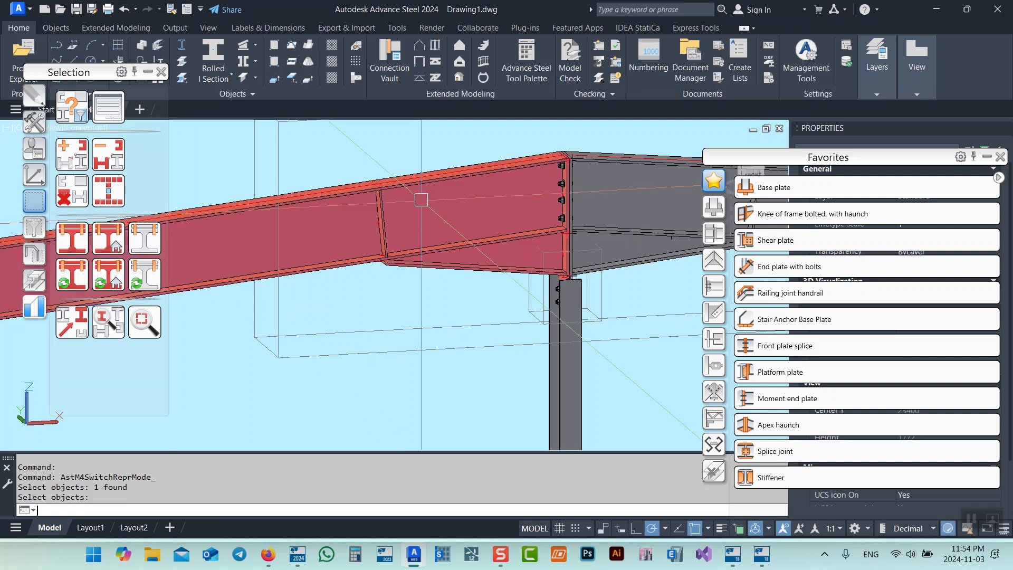
{"action": "scroll", "coordinate": [542, 221], "scroll_direction": "up", "scroll_amount": 5}
{"action": "scroll", "coordinate": [542, 221], "scroll_direction": "down", "scroll_amount": 10}
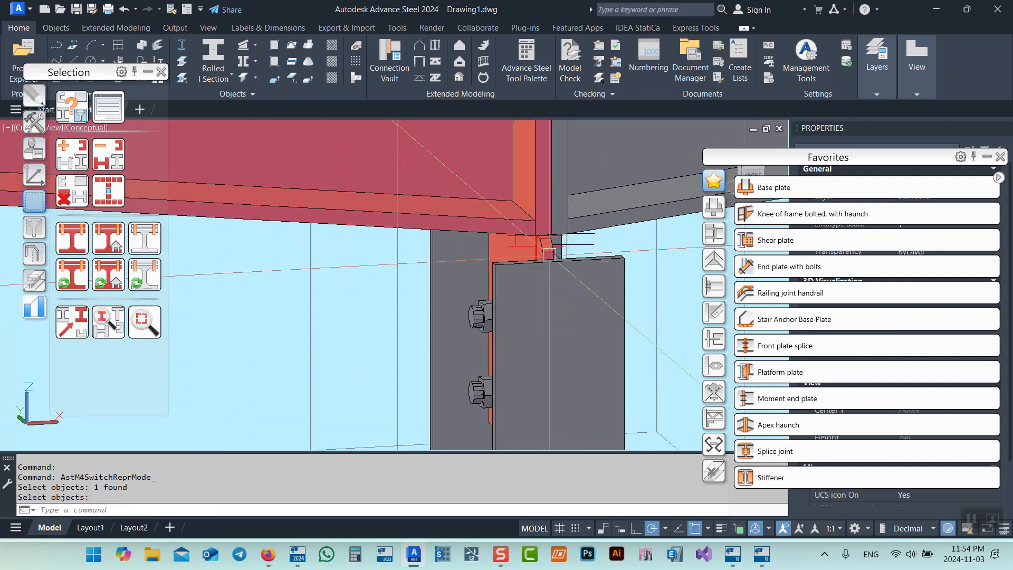
{"action": "scroll", "coordinate": [475, 285], "scroll_direction": "down", "scroll_amount": 5}
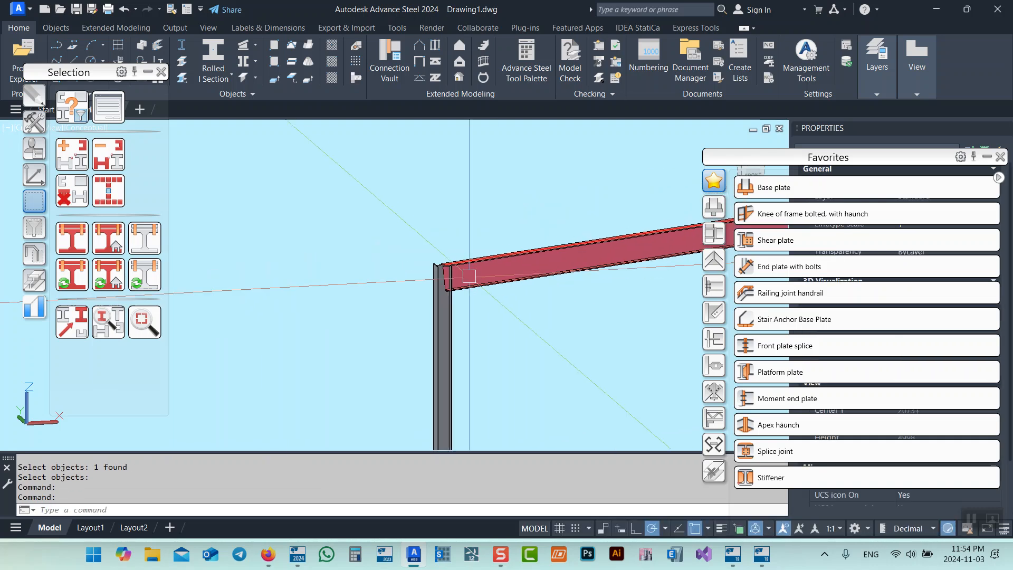
{"action": "scroll", "coordinate": [578, 280], "scroll_direction": "up", "scroll_amount": 6}
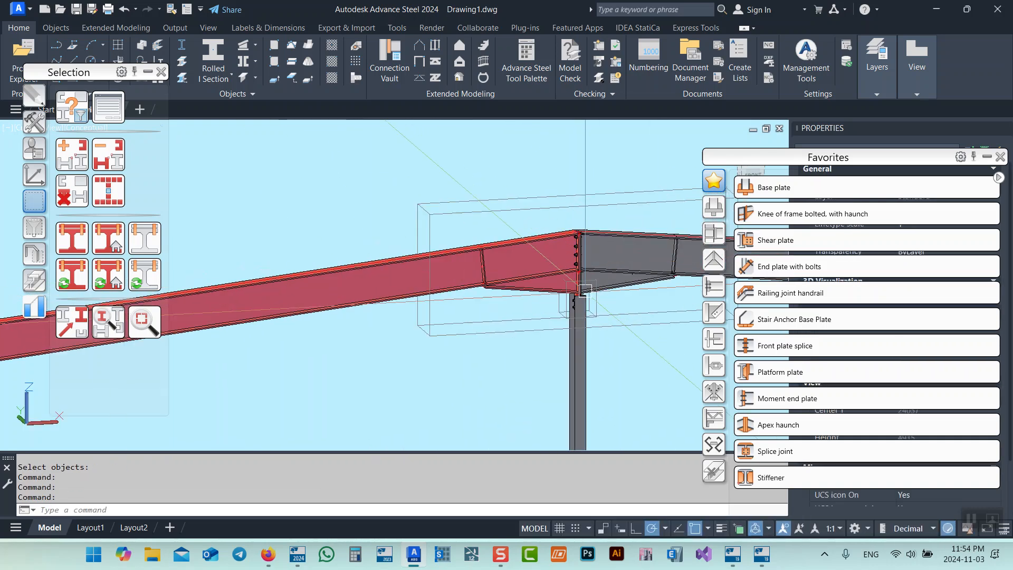